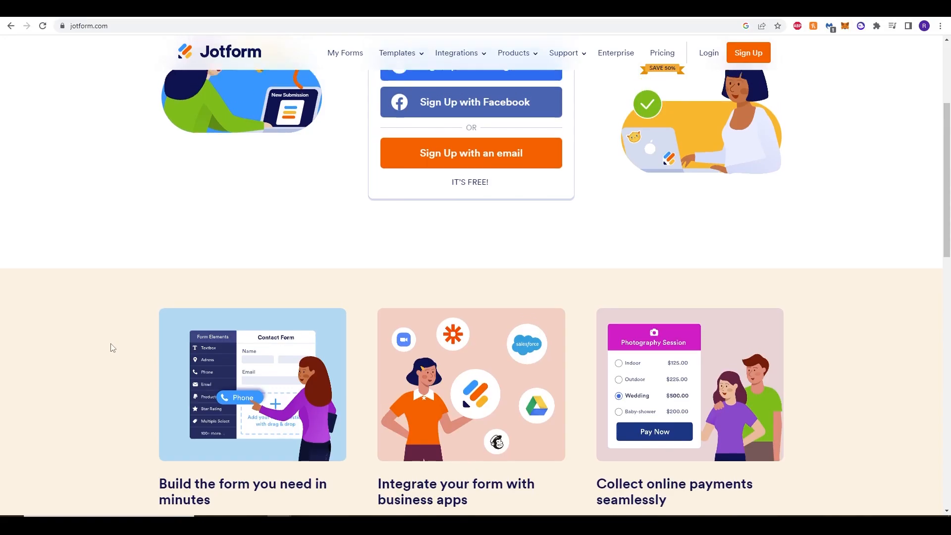
Look over the Jotform homepage, including its sign-up options and feature overview on form building, integrations and payments.
scroll(111, 347, "up", 1)
scroll(112, 348, "down", 1)
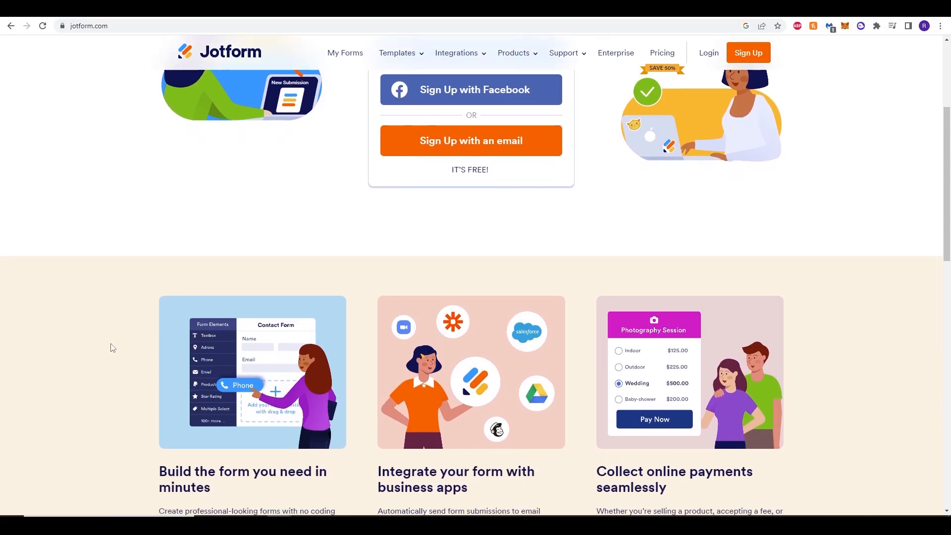
scroll(113, 348, "down", 1)
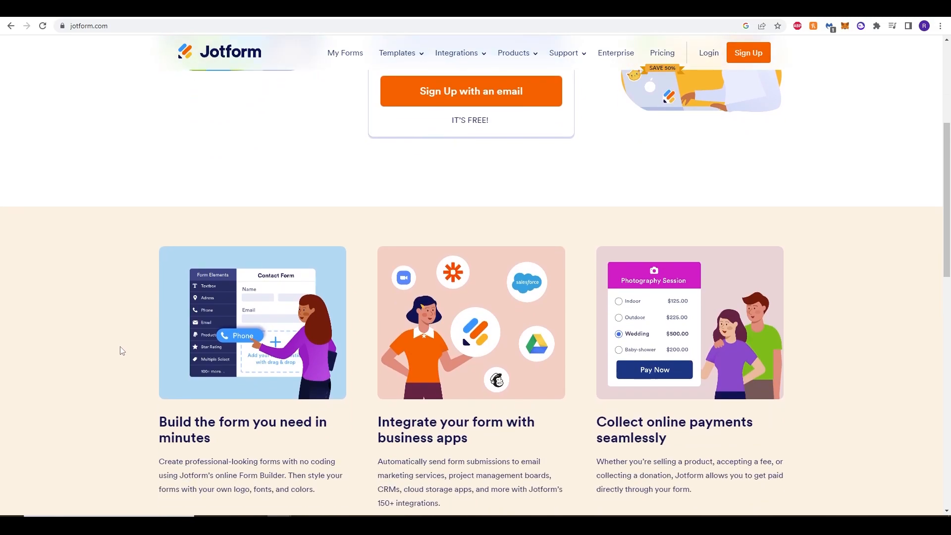
scroll(123, 349, "down", 2)
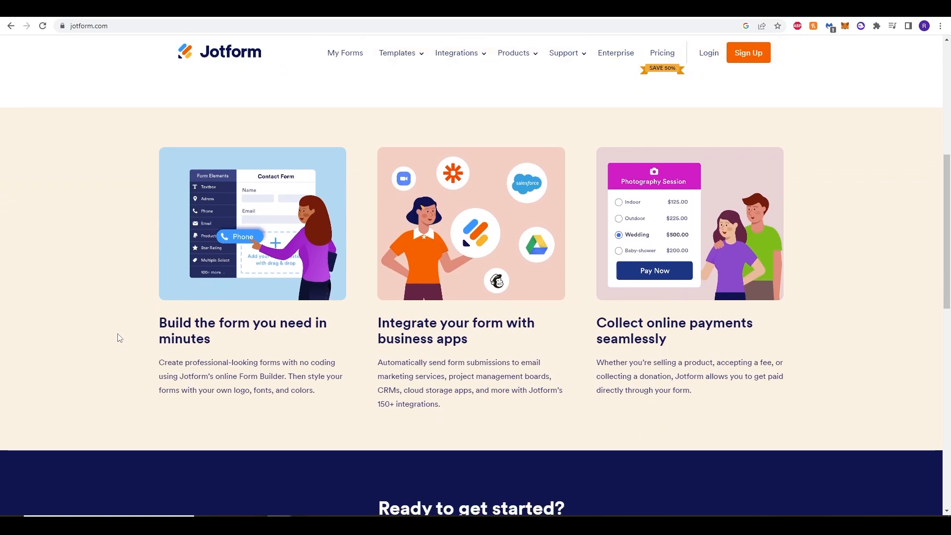
scroll(121, 351, "up", 1)
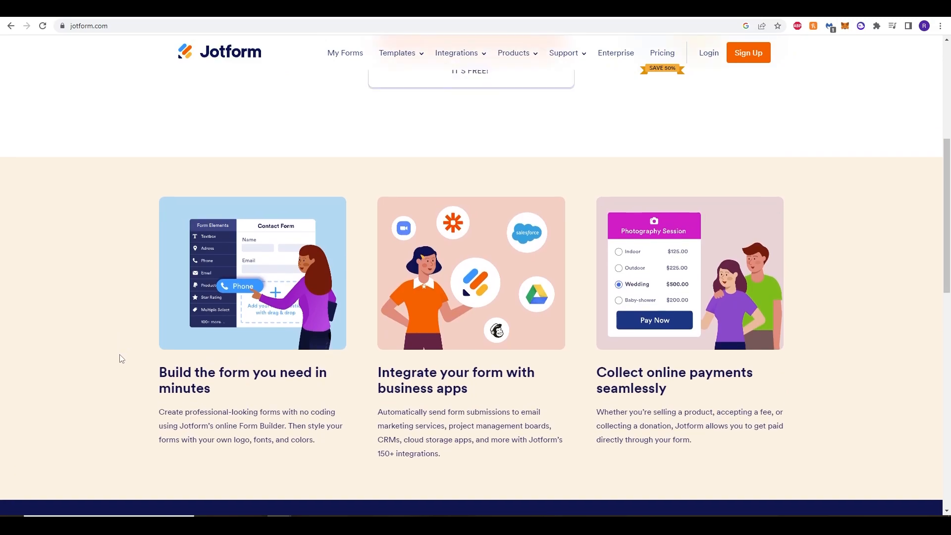
scroll(123, 361, "up", 5)
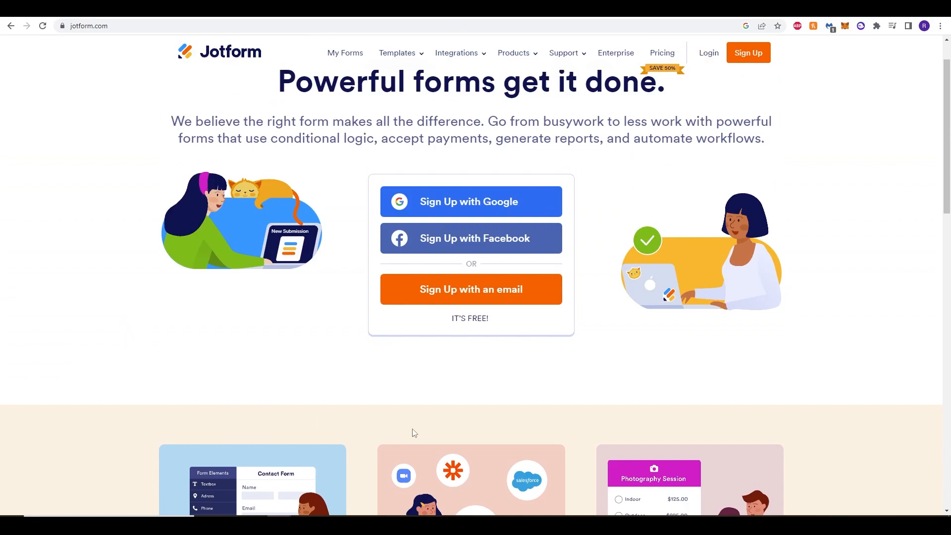
scroll(213, 397, "up", 1)
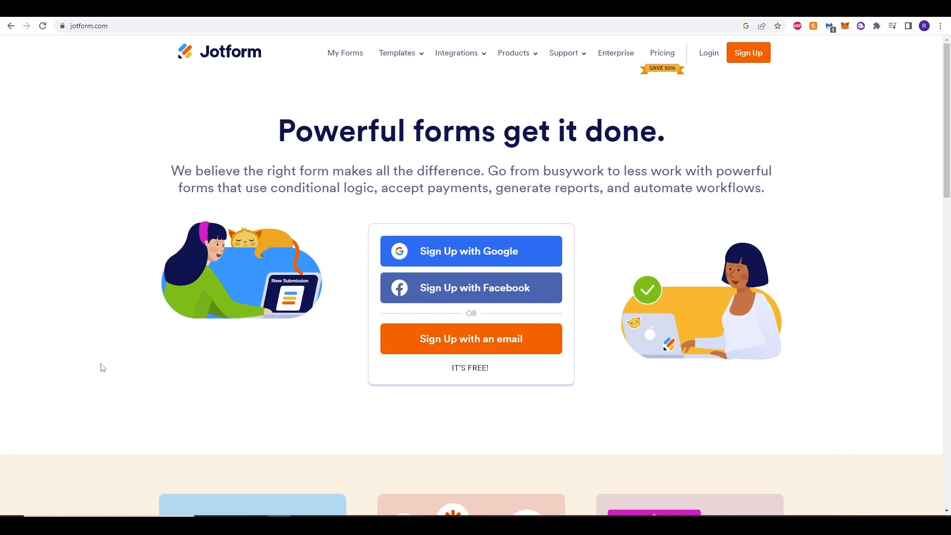
scroll(103, 368, "down", 4)
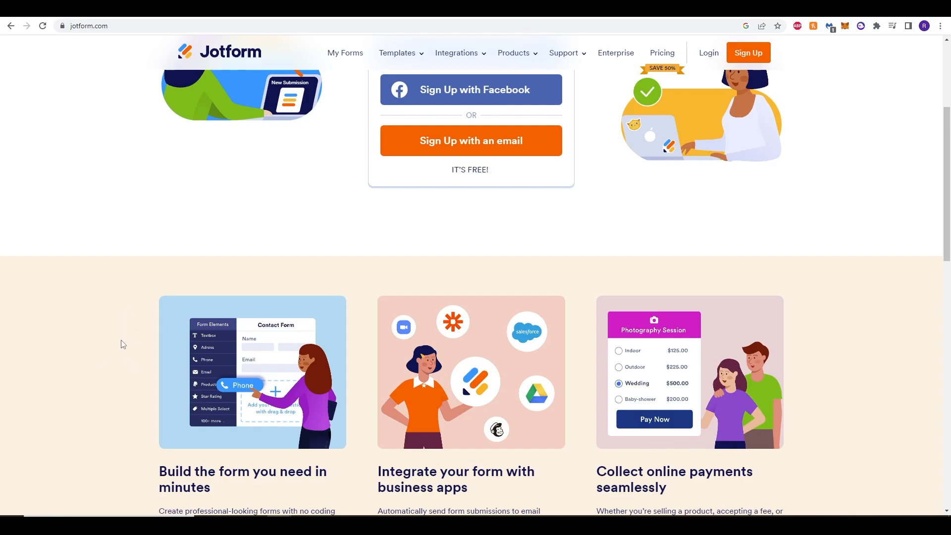
scroll(124, 339, "up", 4)
scroll(116, 361, "down", 6)
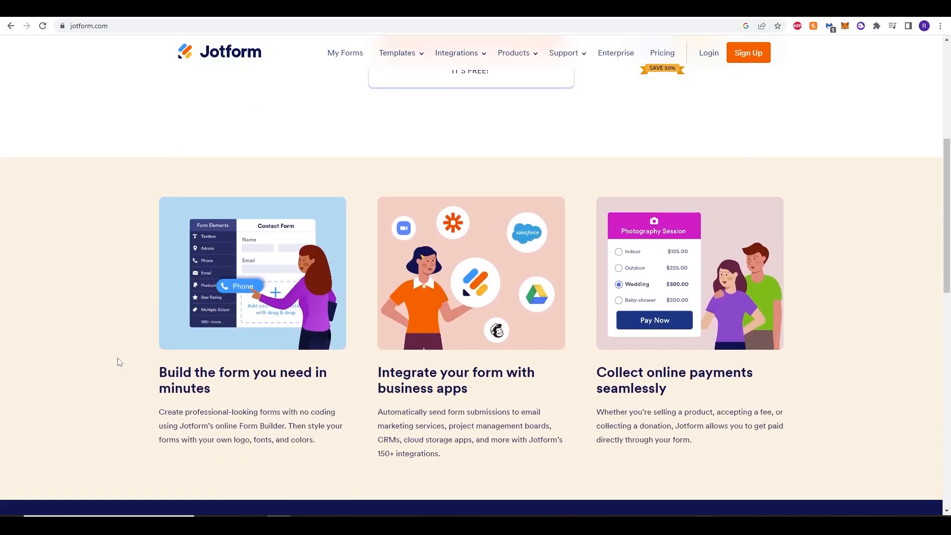
scroll(118, 362, "down", 6)
scroll(104, 352, "up", 12)
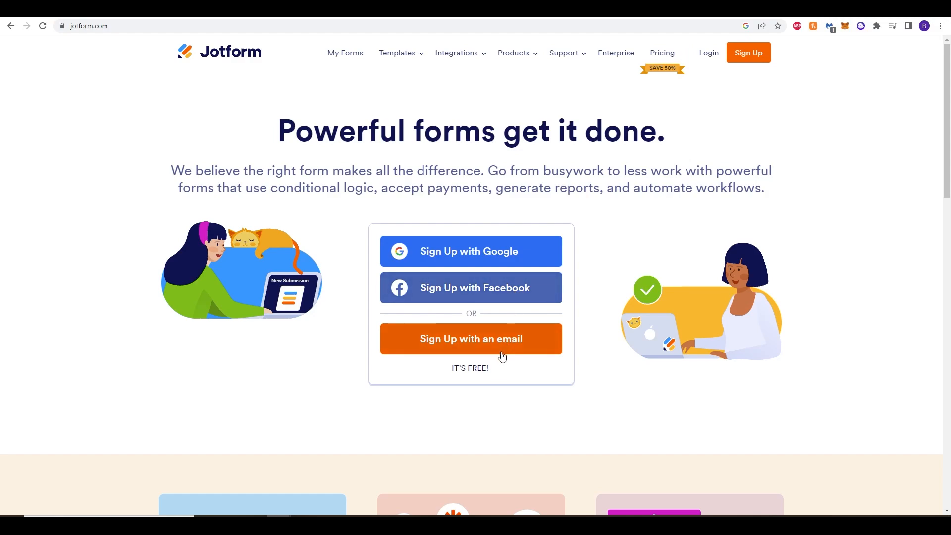
Sign up with a Google account and go to My Apps, dismissing the organization survey.
left_click(453, 256)
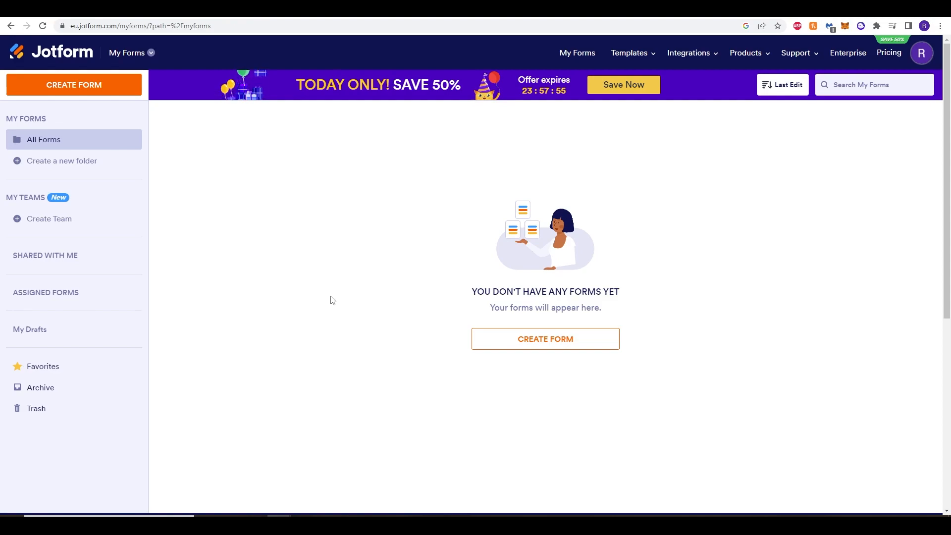
left_click(148, 55)
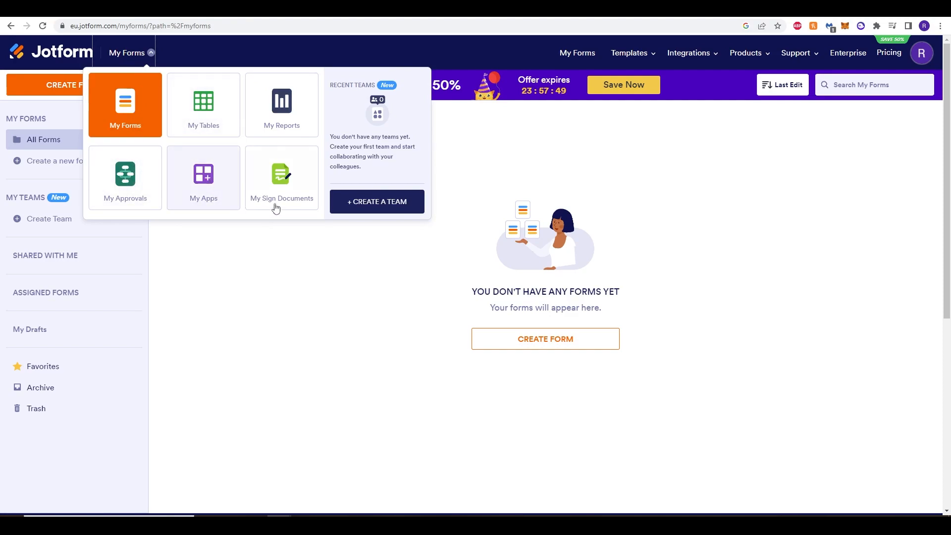
left_click(199, 189)
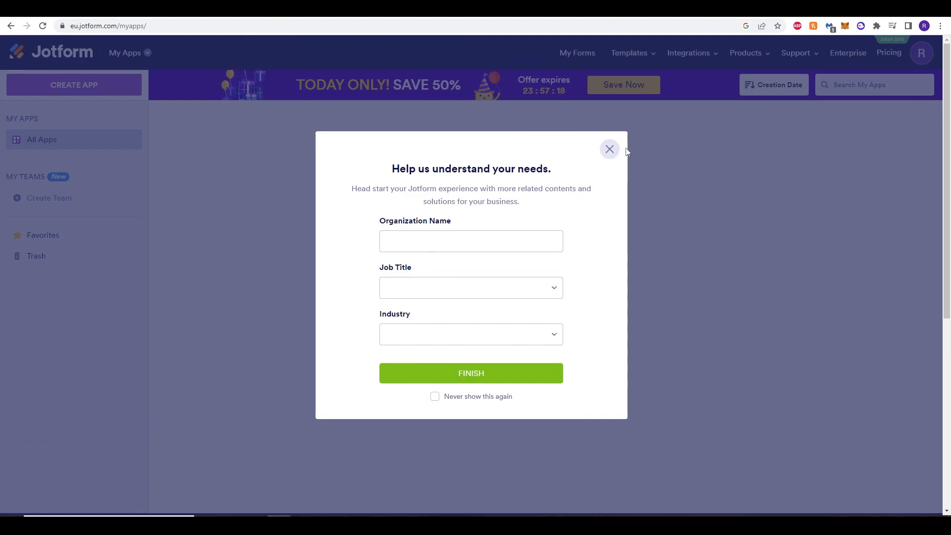
left_click(610, 149)
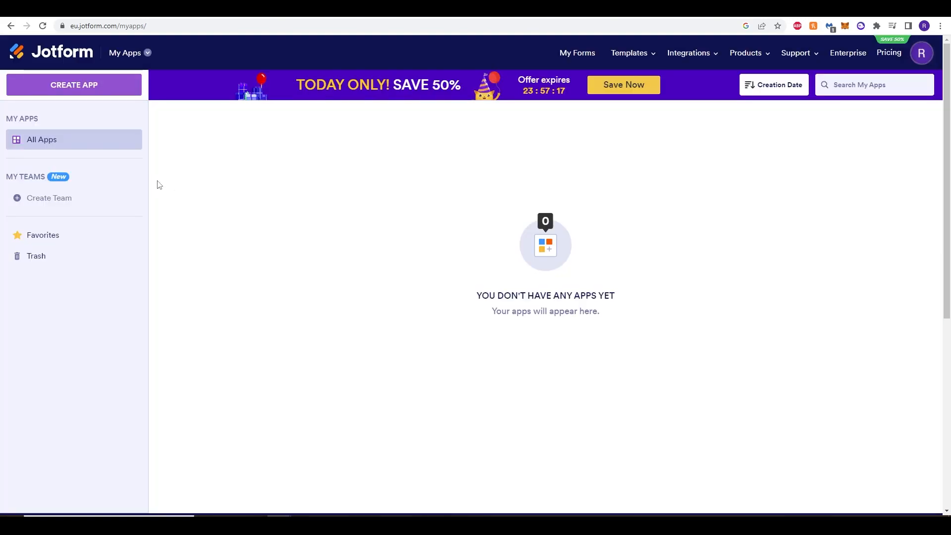
Start creating a new app based on a template.
left_click(83, 95)
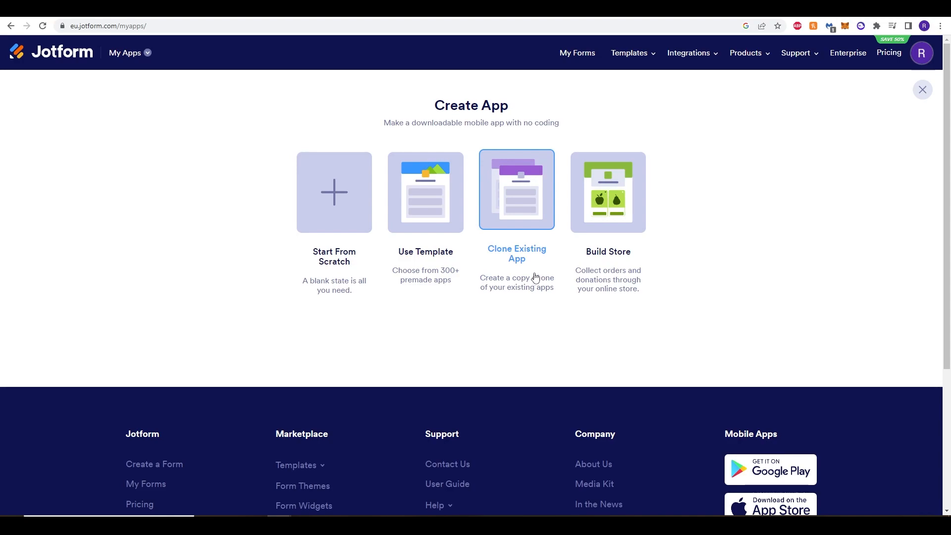
left_click(433, 198)
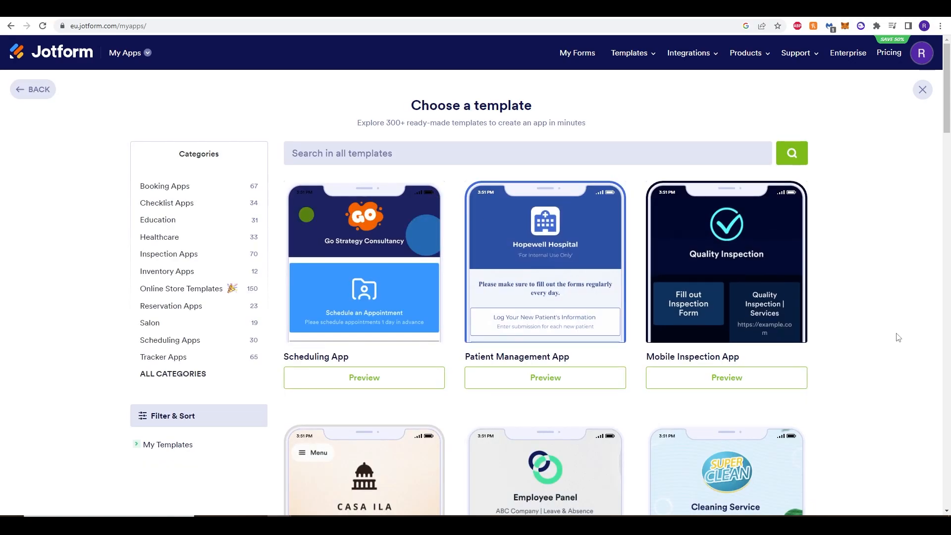
Browse the ready-made app templates across all categories in the template gallery.
scroll(885, 337, "down", 4)
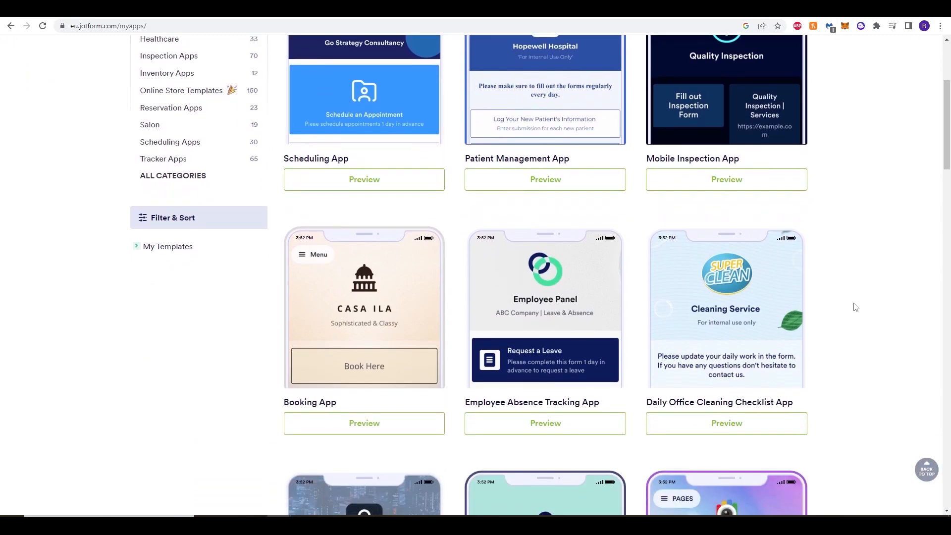
scroll(854, 303, "down", 5)
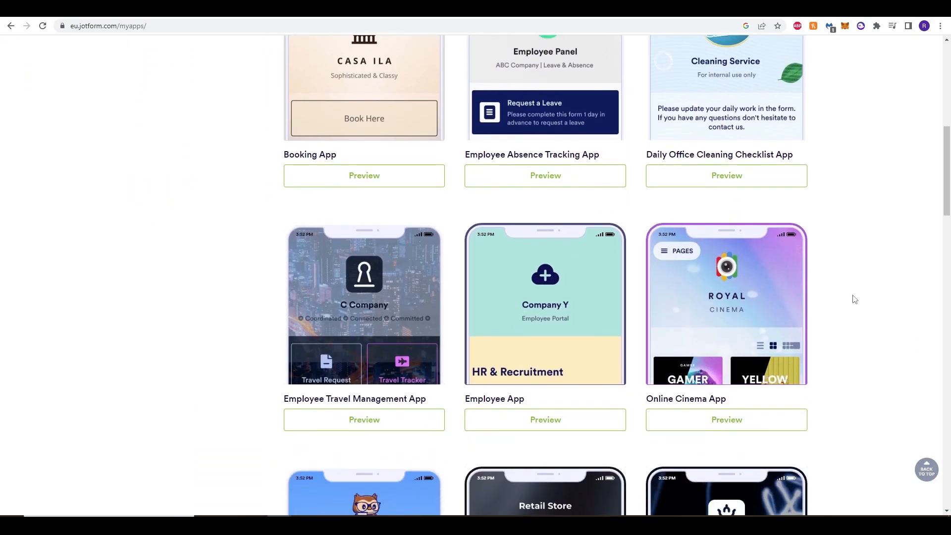
scroll(854, 303, "down", 1)
scroll(200, 280, "down", 2)
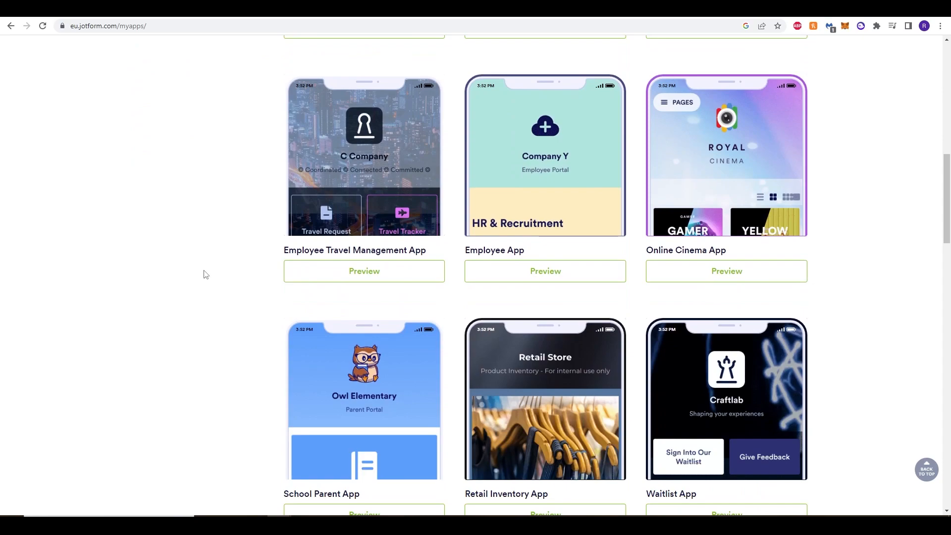
scroll(205, 275, "down", 3)
scroll(206, 270, "down", 2)
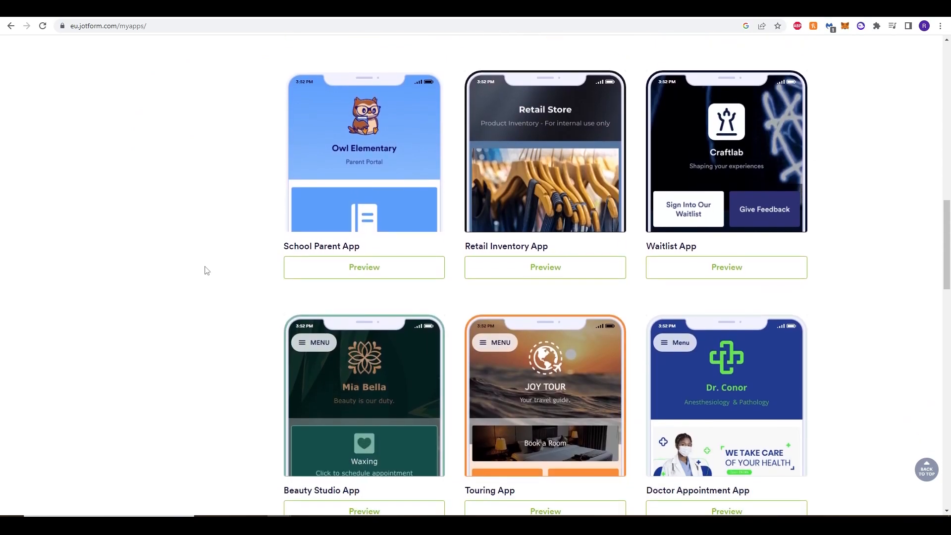
scroll(208, 267, "down", 2)
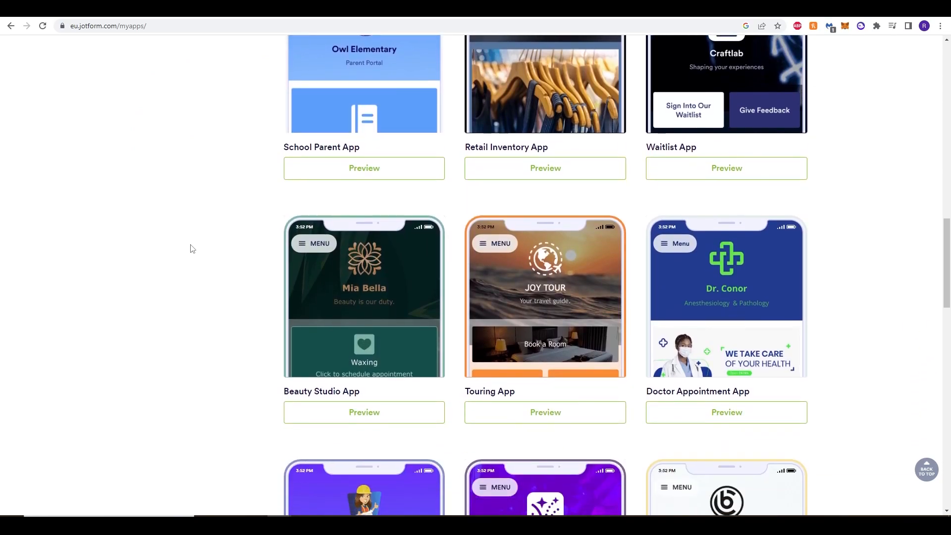
scroll(766, 333, "down", 3)
scroll(885, 334, "down", 3)
scroll(885, 335, "down", 1)
scroll(822, 333, "down", 3)
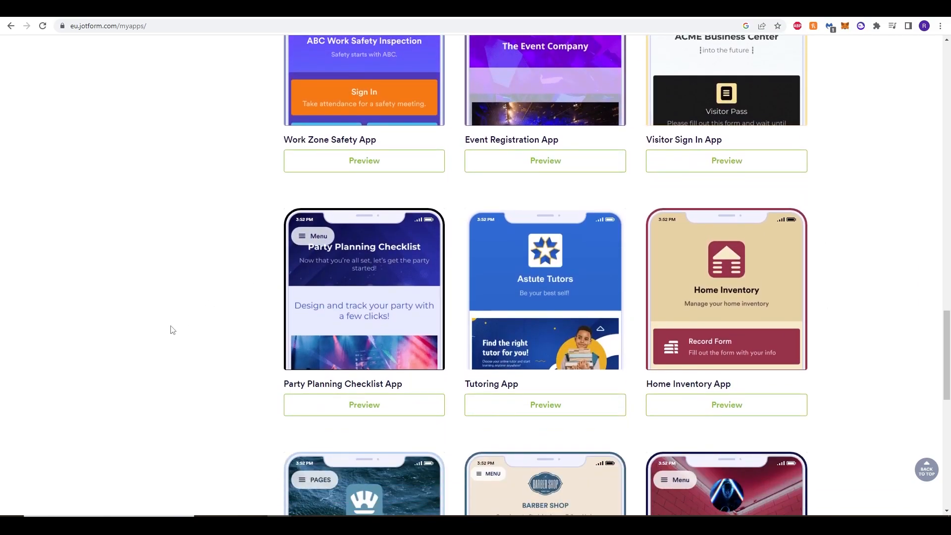
scroll(176, 322, "up", 8)
scroll(142, 337, "up", 20)
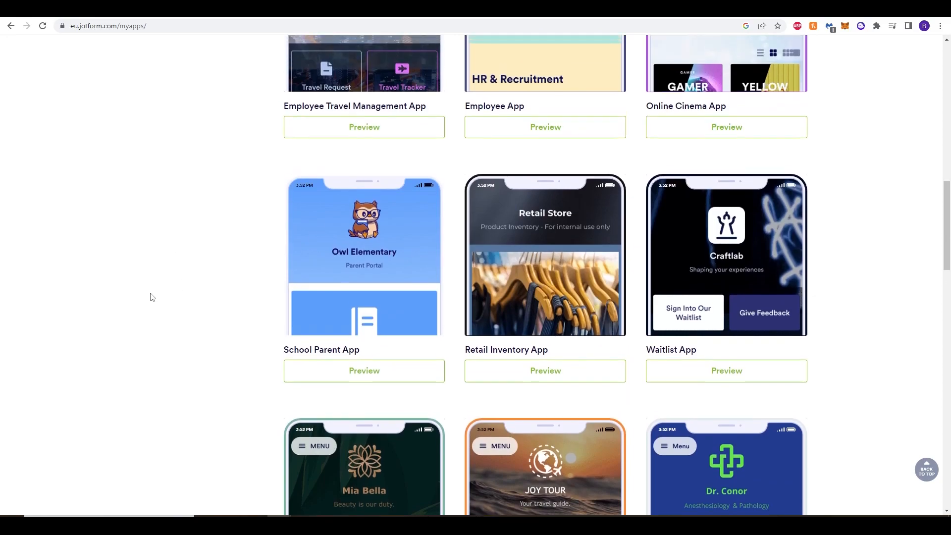
scroll(206, 351, "up", 2)
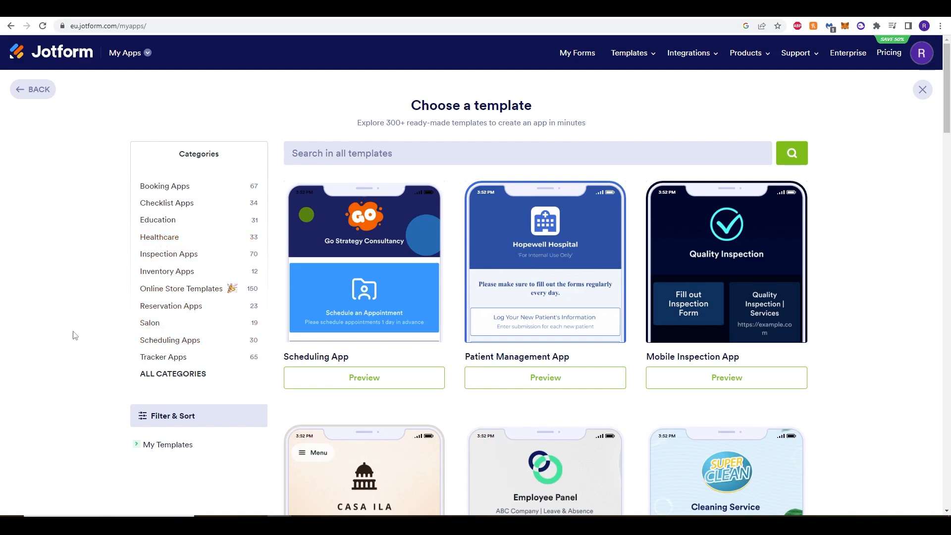
Browse the app templates in the Healthcare category and in the Salon category.
left_click(155, 238)
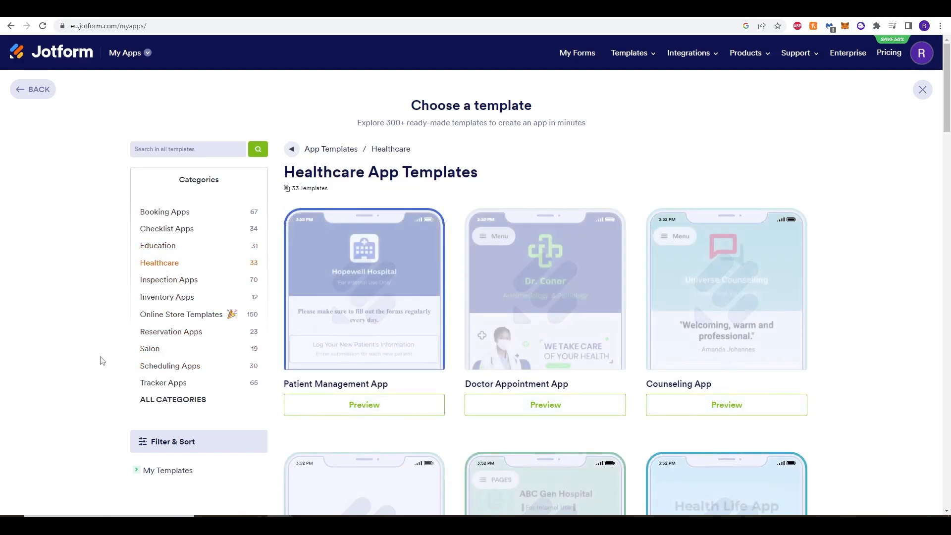
scroll(87, 349, "down", 4)
scroll(87, 349, "up", 2)
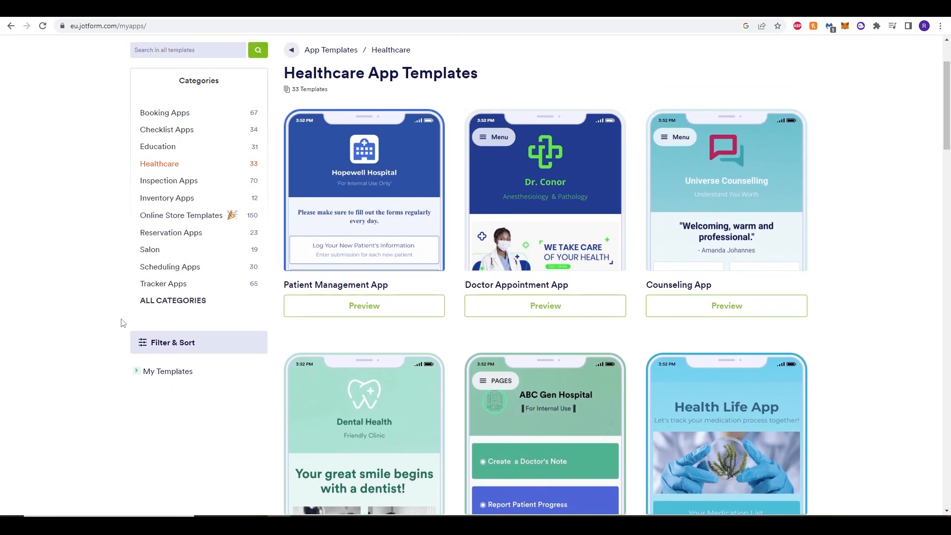
left_click(159, 253)
scroll(40, 362, "down", 2)
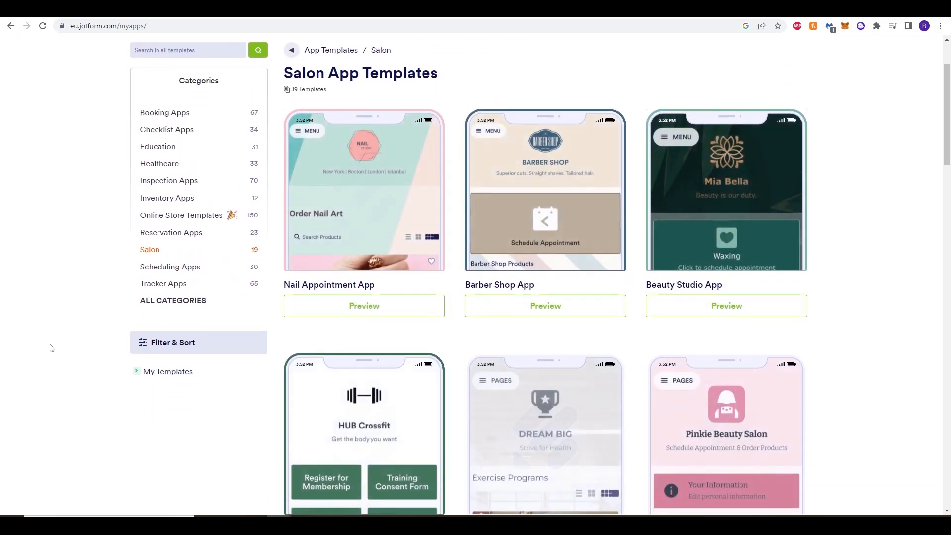
Browse the Online Store Templates category and its Delivery Apps subcategory.
left_click(169, 216)
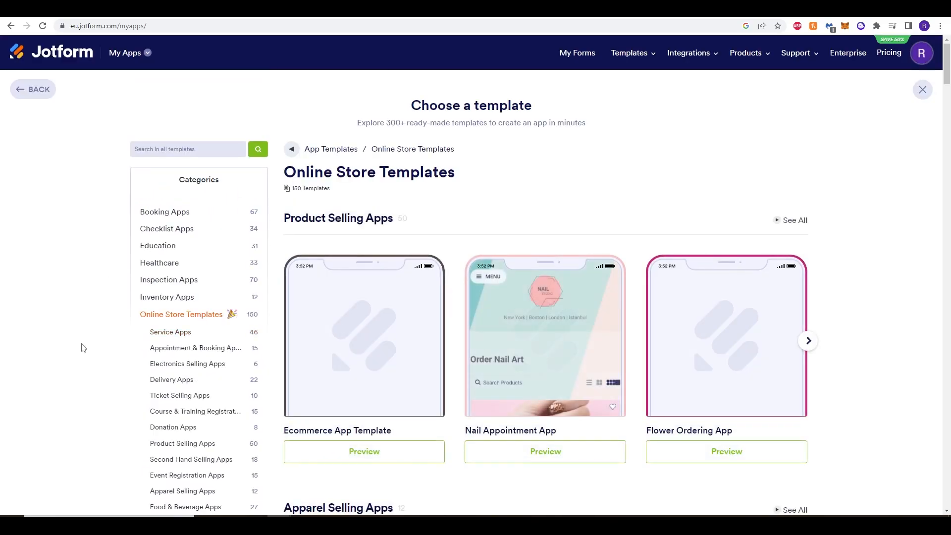
scroll(82, 344, "down", 3)
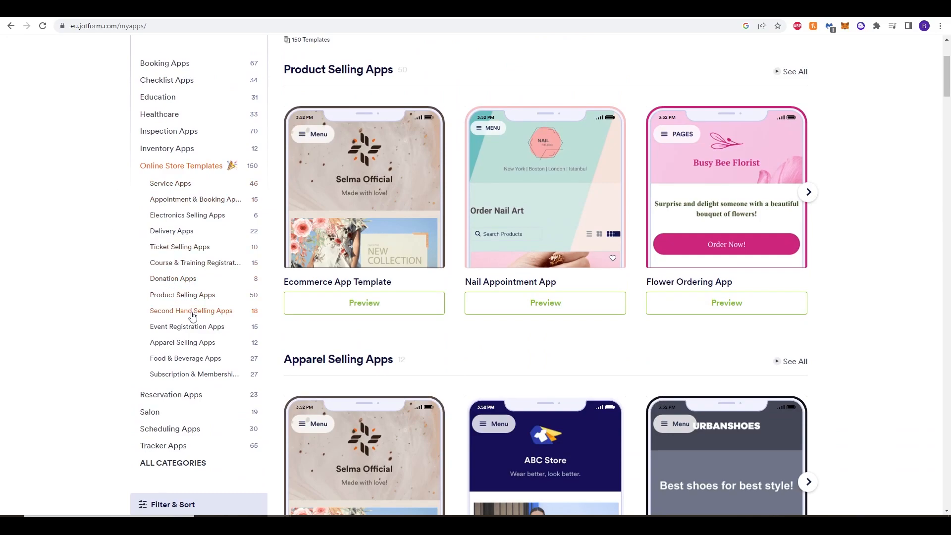
left_click(182, 235)
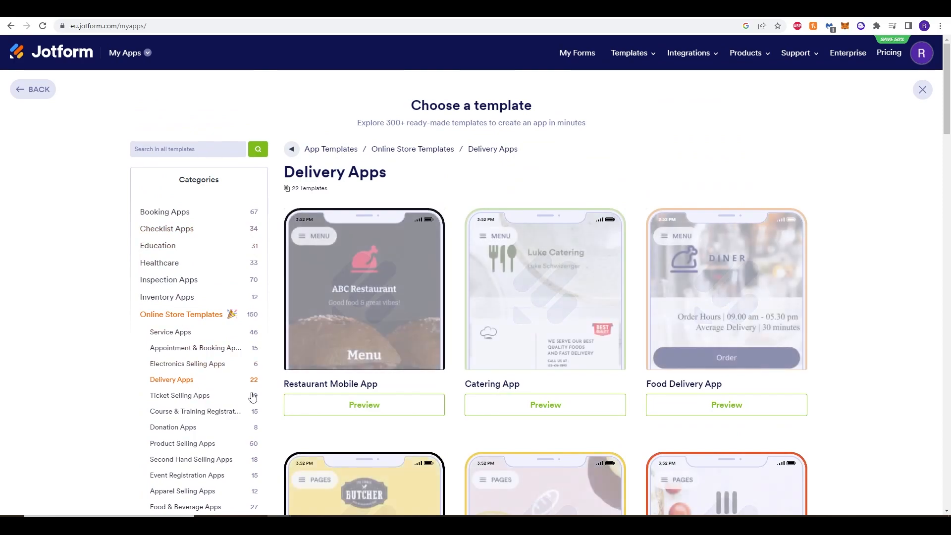
scroll(288, 391, "down", 3)
scroll(852, 307, "down", 3)
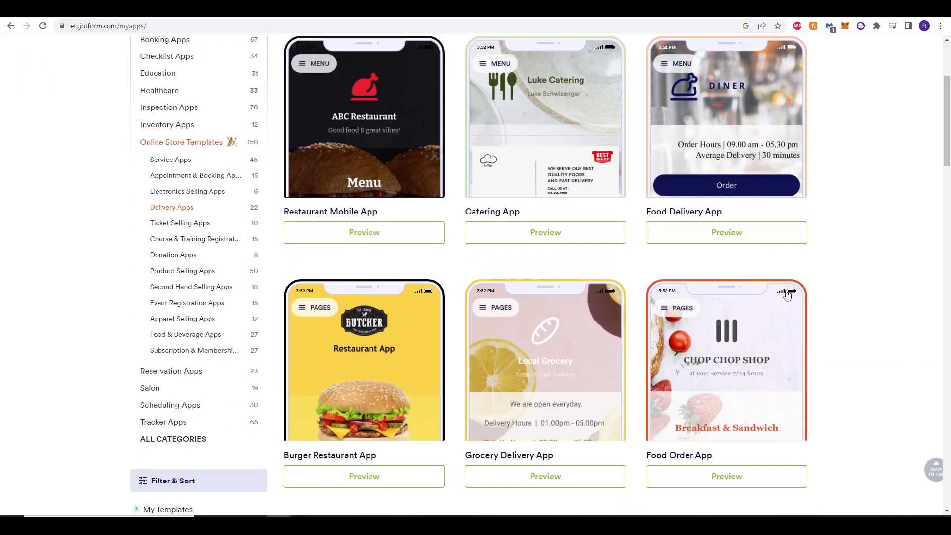
scroll(433, 324, "down", 2)
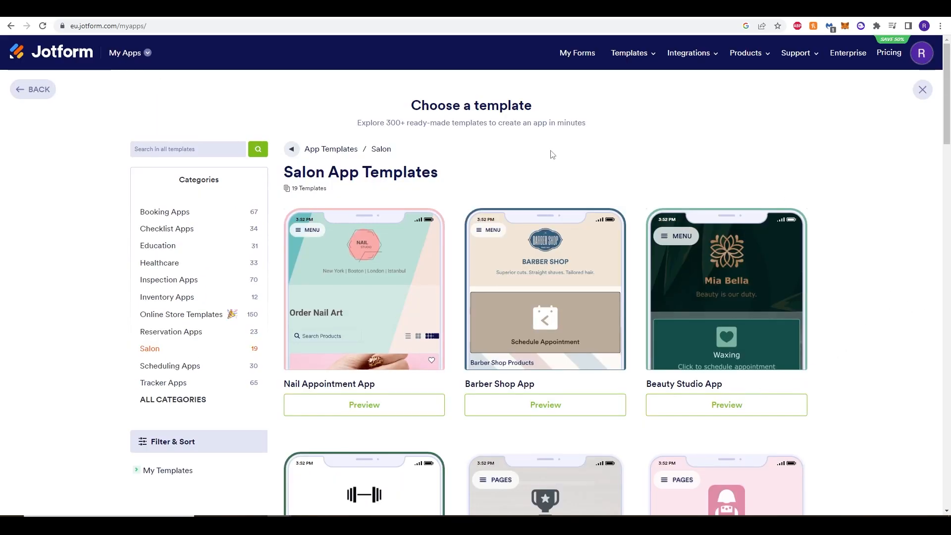
Open the Barber Shop App template from the Salon category and look through its phone preview.
scroll(642, 218, "down", 1)
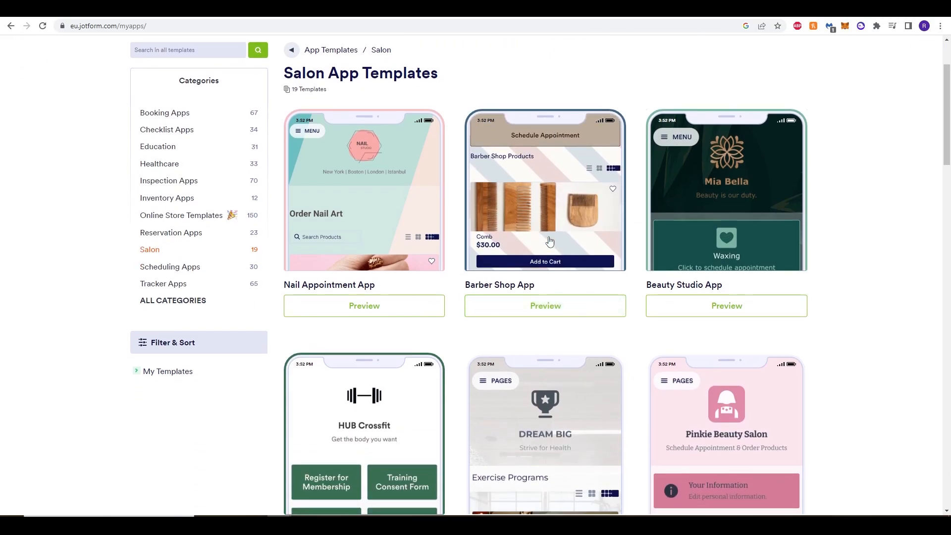
left_click(550, 242)
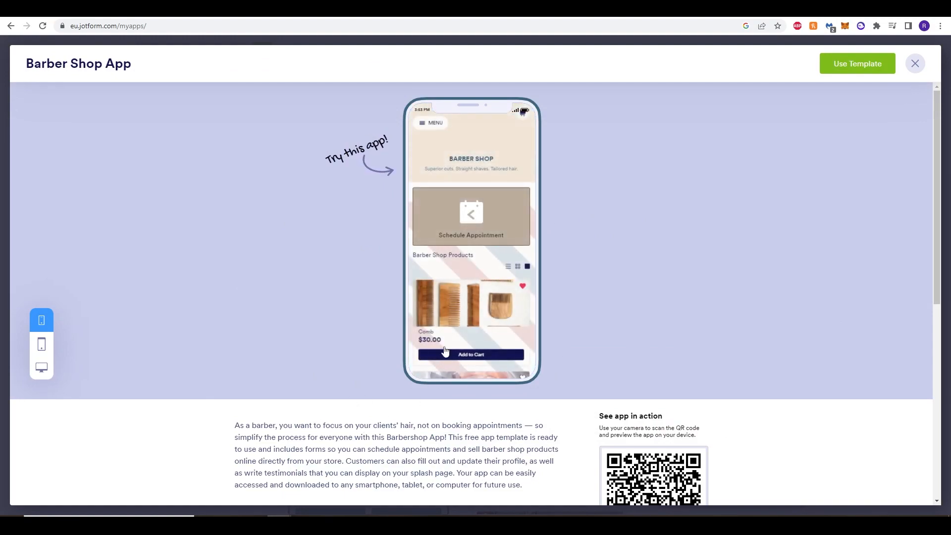
scroll(492, 258, "down", 1)
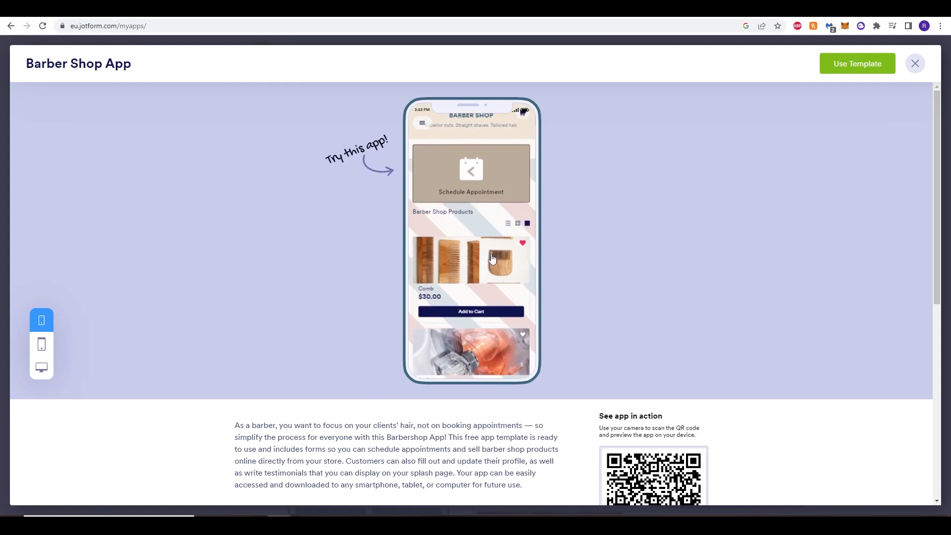
scroll(492, 258, "down", 2)
scroll(485, 297, "up", 3)
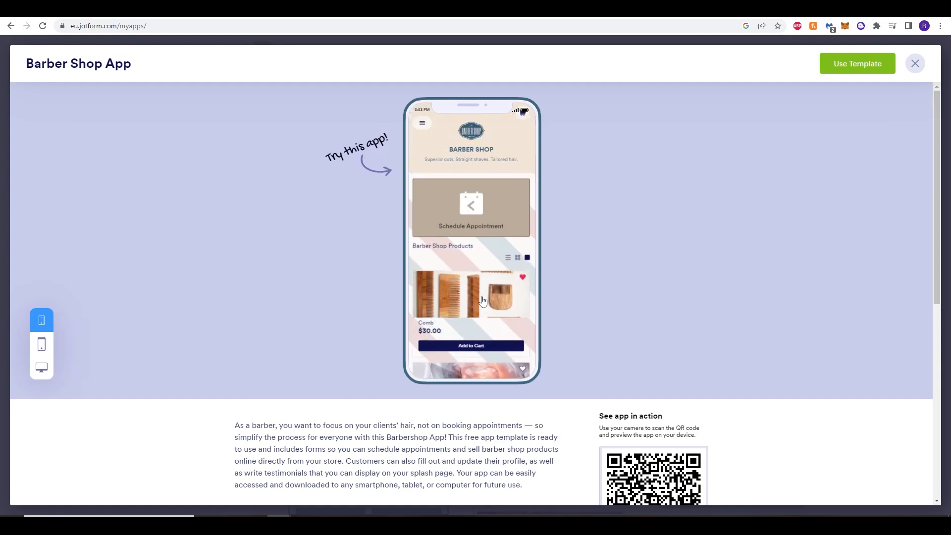
View the page list in the Barber Shop App preview and go to its Homepage.
left_click(430, 124)
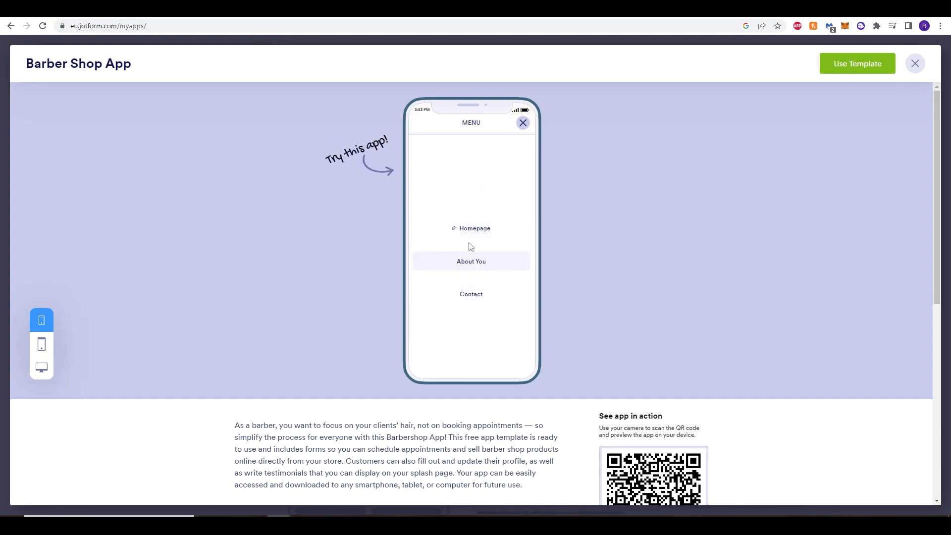
left_click(463, 229)
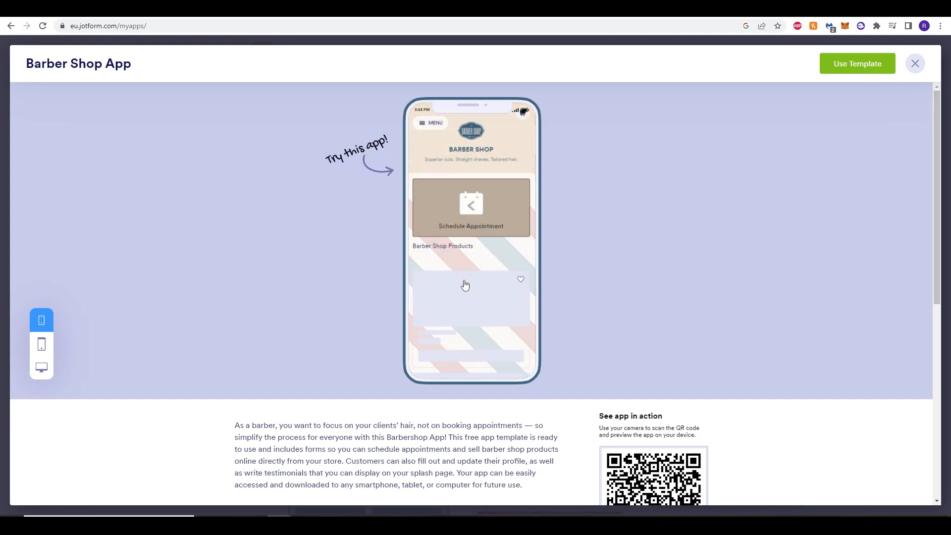
scroll(471, 293, "down", 5)
scroll(480, 297, "up", 5)
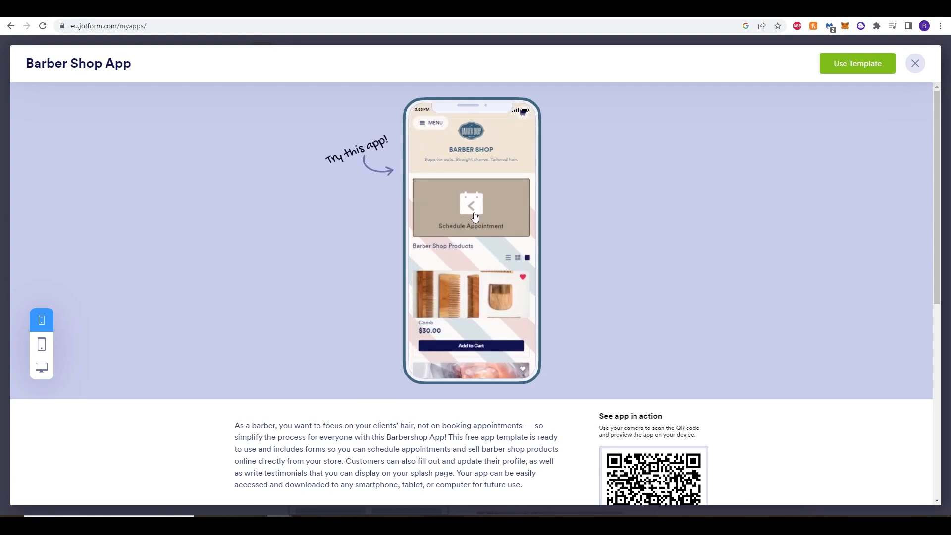
Look through the Schedule Appointment form in the template preview and return to the preview's homepage.
left_click(474, 217)
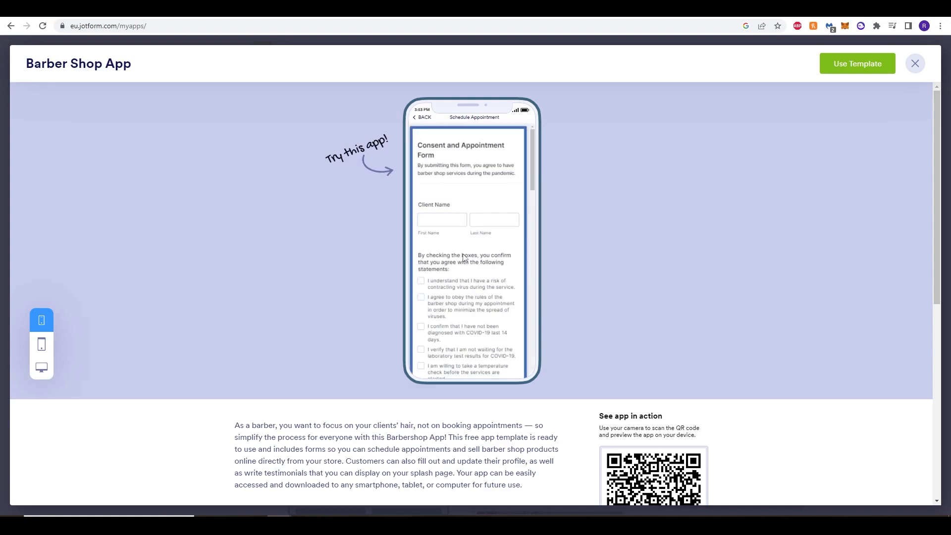
scroll(470, 244, "down", 5)
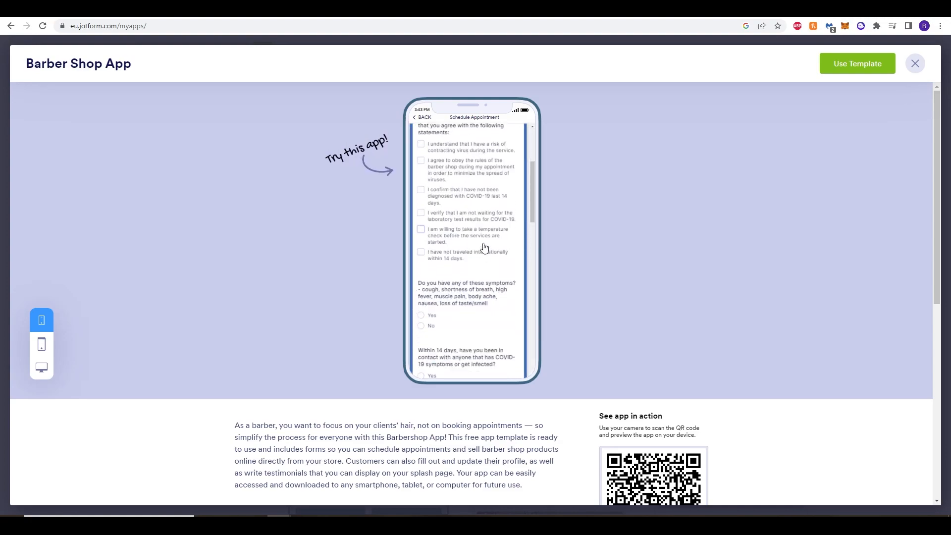
scroll(484, 311, "up", 5)
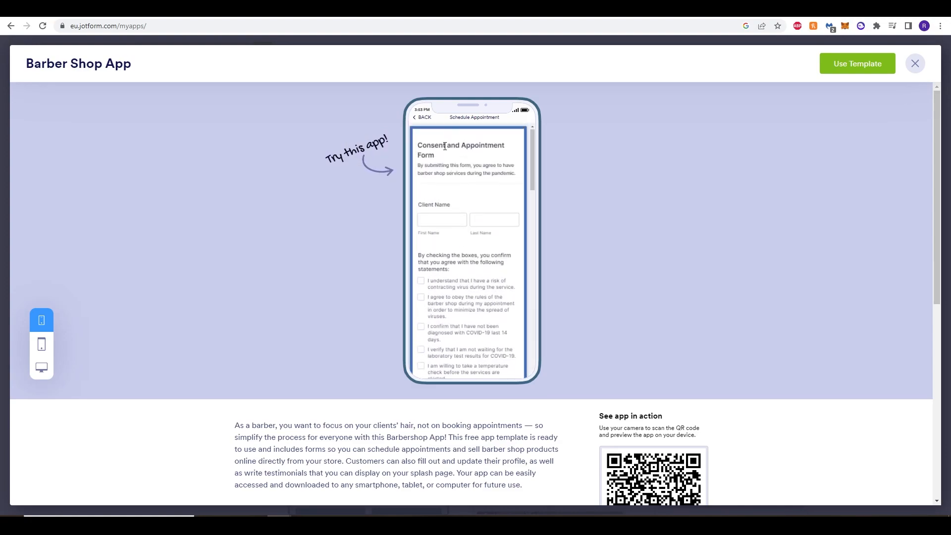
left_click(424, 118)
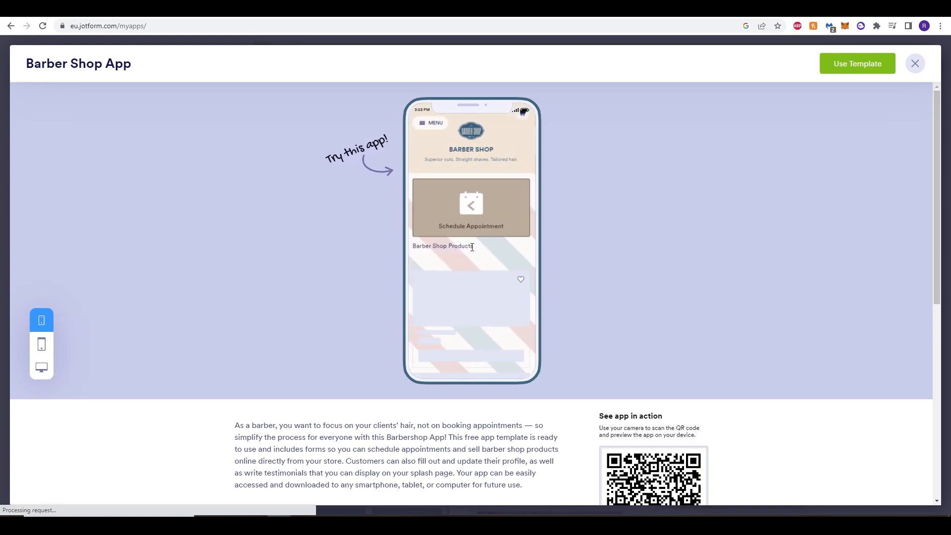
Review the Barber Shop App template's description and create an app from this template.
scroll(482, 258, "down", 5)
scroll(483, 258, "down", 5)
scroll(480, 266, "down", 5)
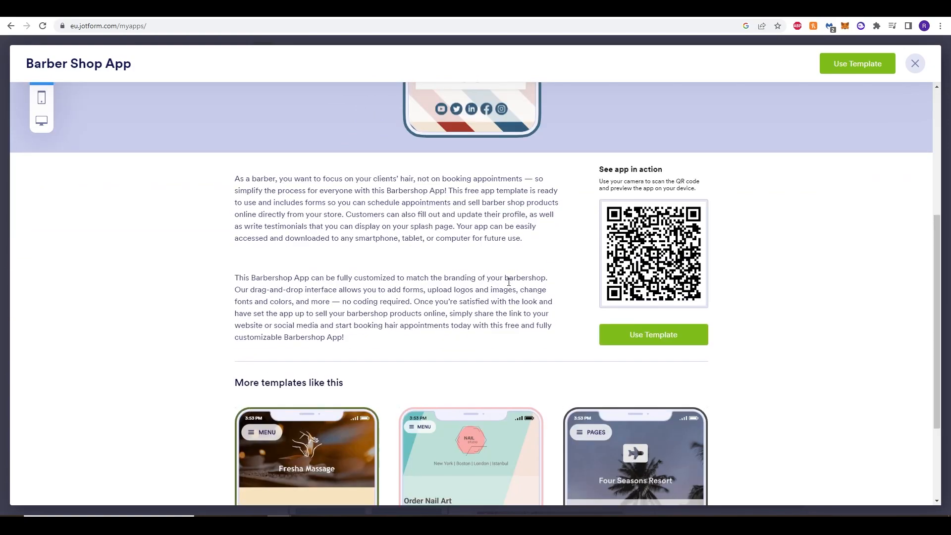
scroll(509, 281, "up", 5)
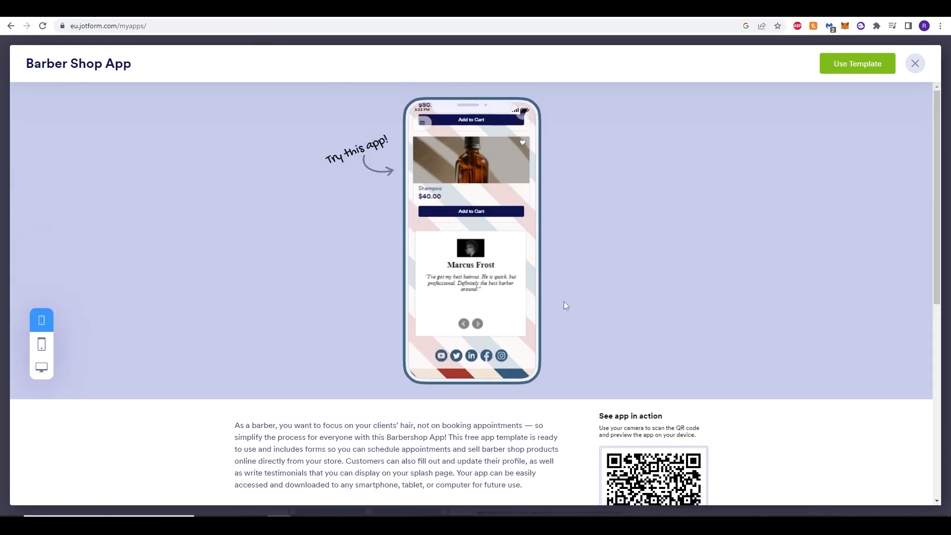
left_click(848, 67)
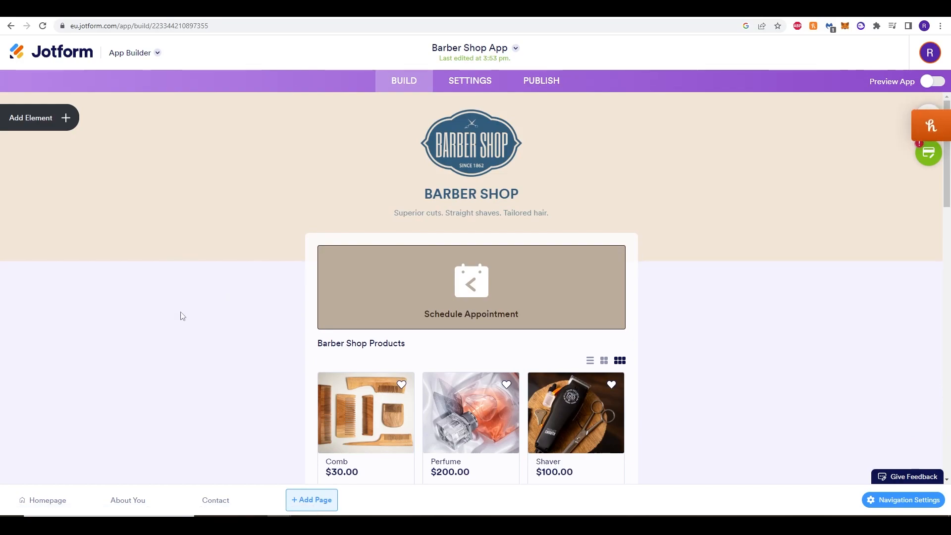
Replace the Barber Shop logo image in the app header with the pixel-art globe image on a purple background.
scroll(183, 316, "down", 4)
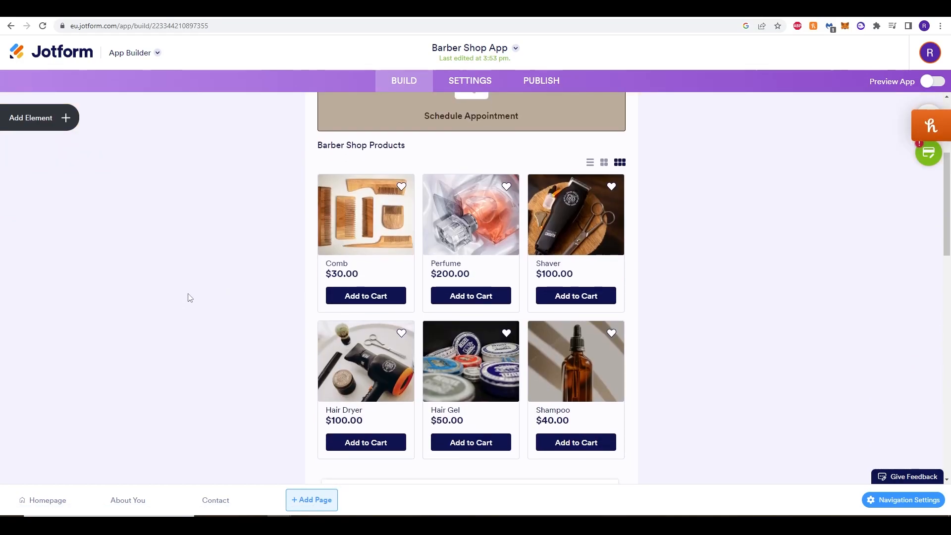
scroll(188, 302, "down", 5)
scroll(193, 315, "down", 4)
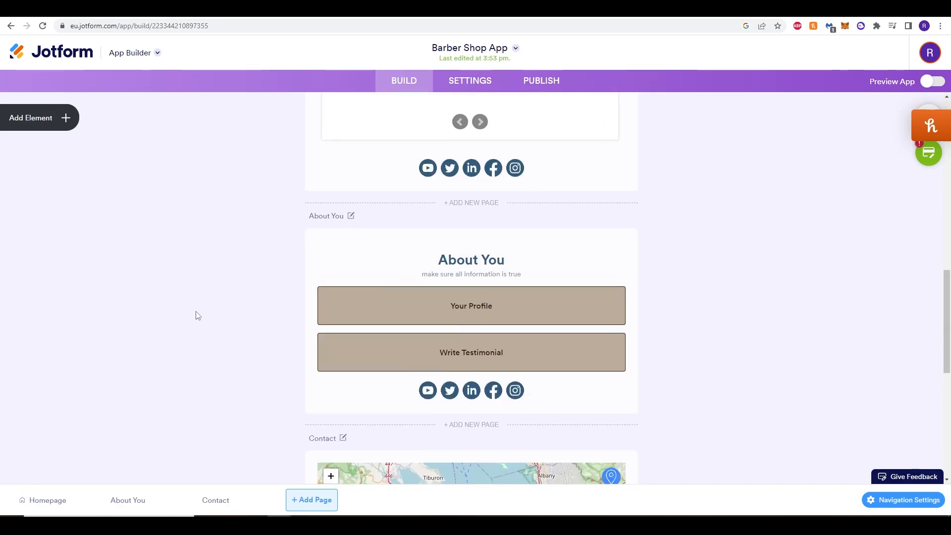
scroll(196, 315, "up", 15)
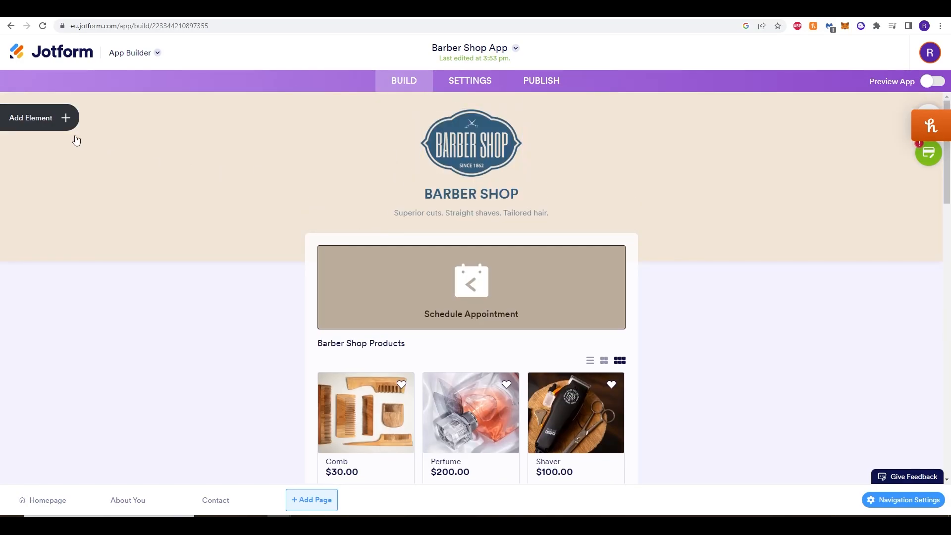
left_click(464, 166)
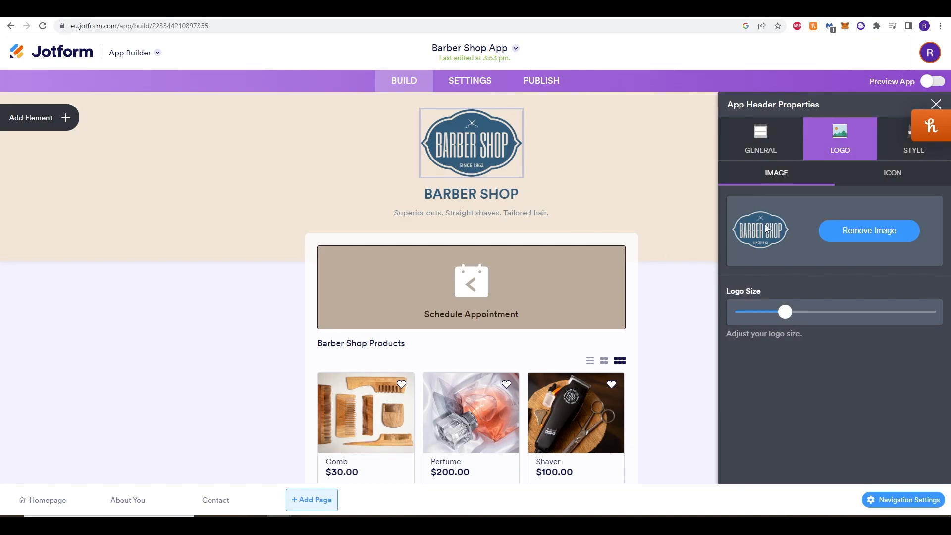
left_click(889, 236)
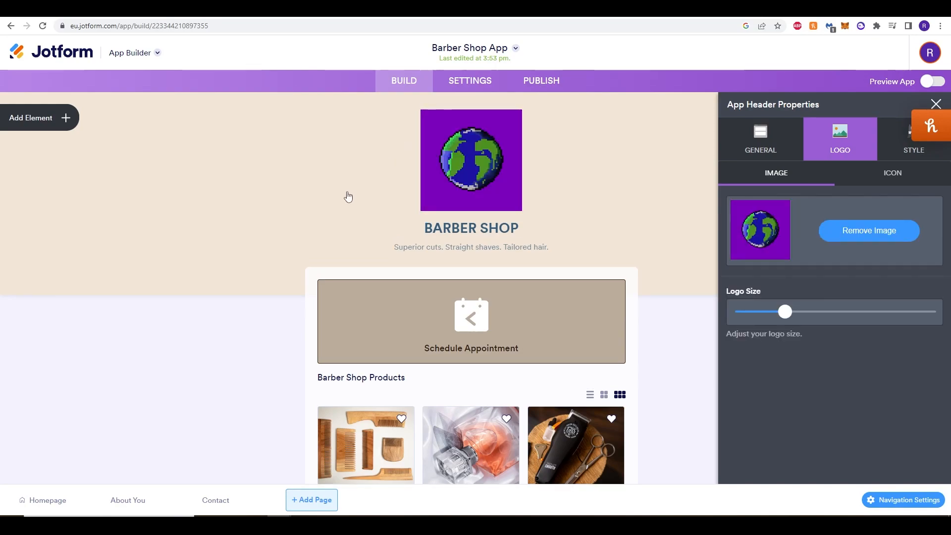
Browse the icons available for the header logo and return to the logo's image options.
left_click(900, 179)
scroll(812, 297, "down", 1)
scroll(802, 371, "down", 2)
scroll(816, 384, "up", 3)
left_click(783, 168)
Set the app title to "Atlas Cuts" and the app description to "The Best Barber in Town".
left_click(761, 146)
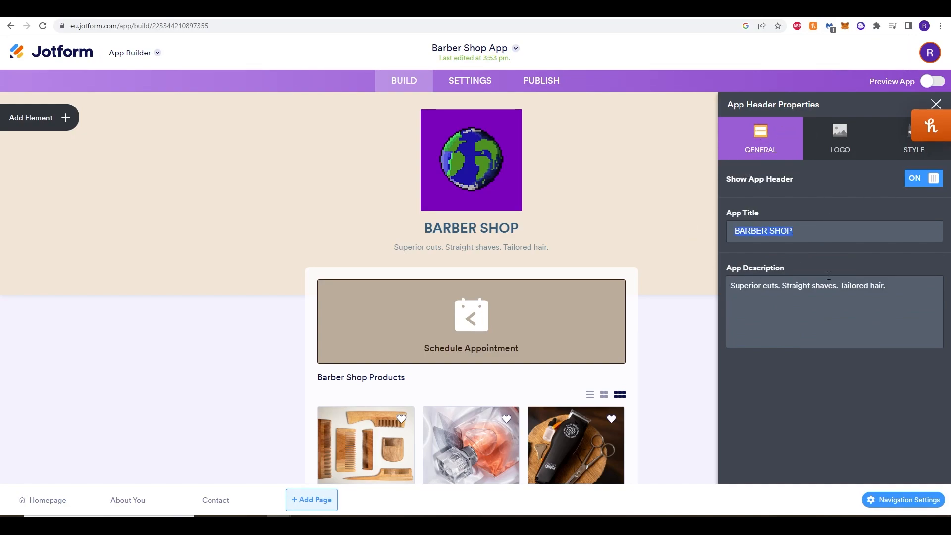
type("Atlas Cuts")
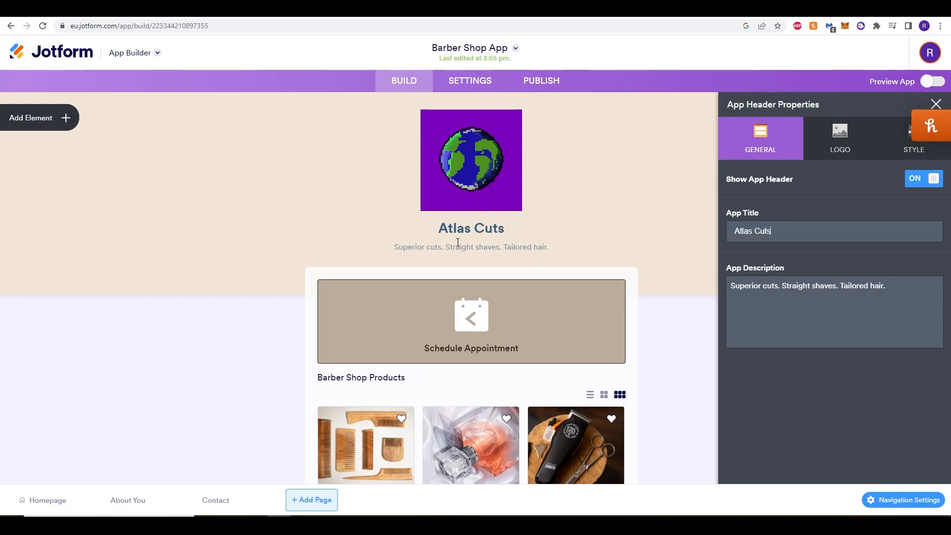
left_click(824, 305)
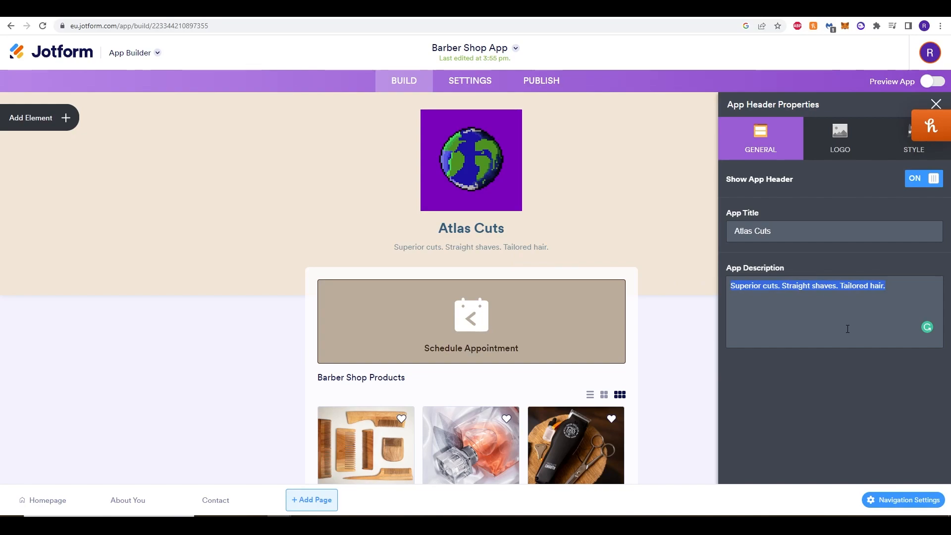
type("The Best Barber in Town")
Set the app header's background color to the purple #8214f0.
left_click(903, 151)
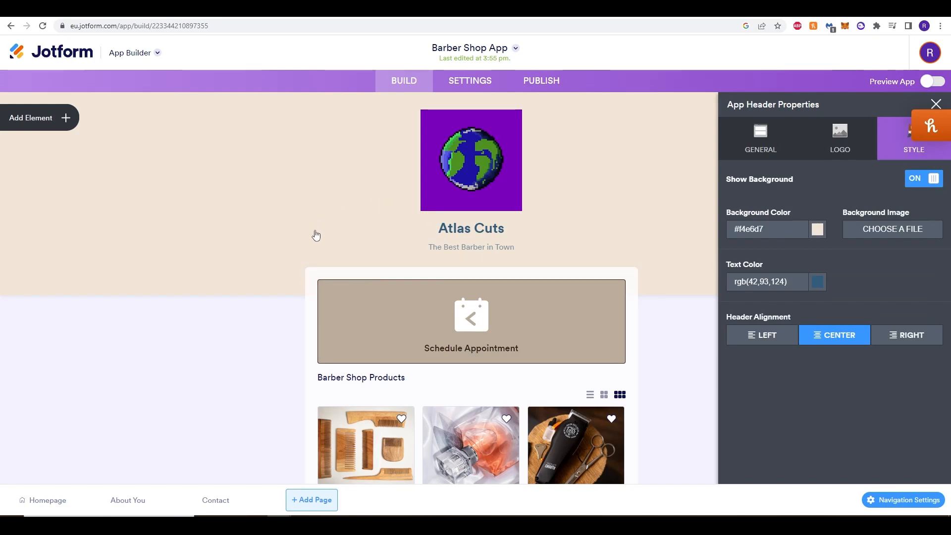
left_click(817, 232)
left_click(768, 228)
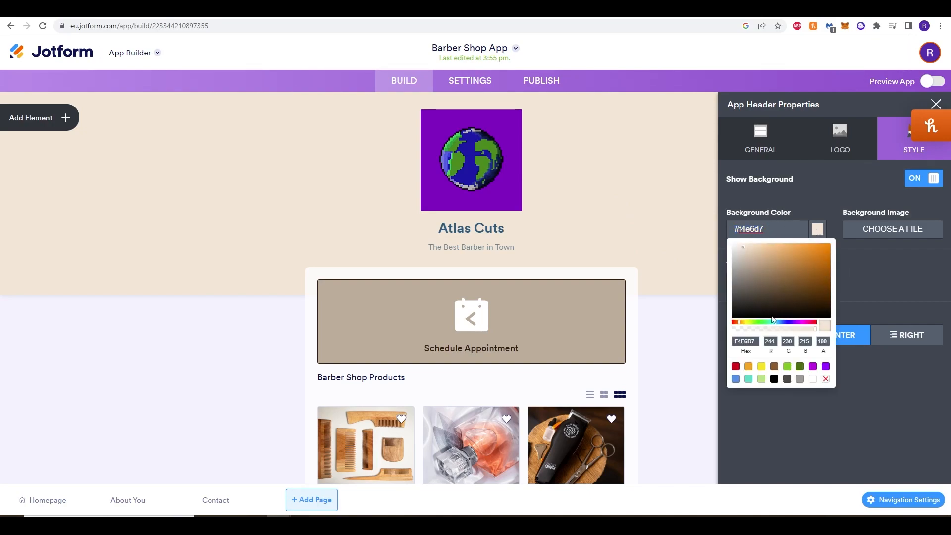
left_click(826, 366)
left_click(816, 251)
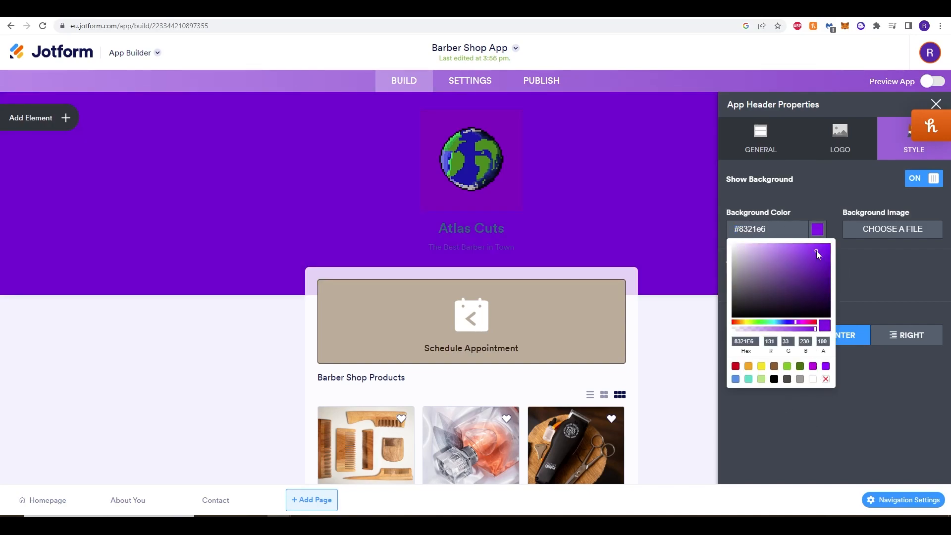
left_click_drag(813, 251, 826, 249)
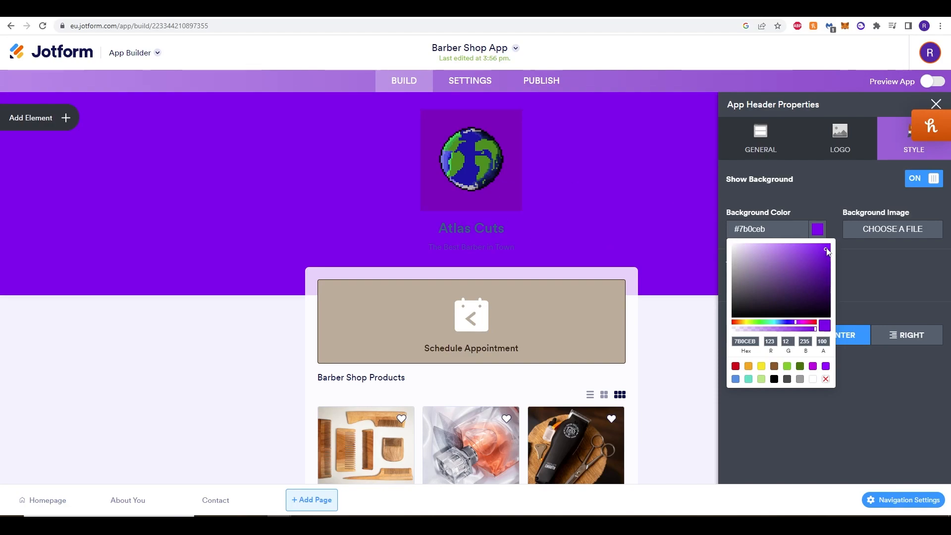
left_click_drag(829, 251, 822, 248)
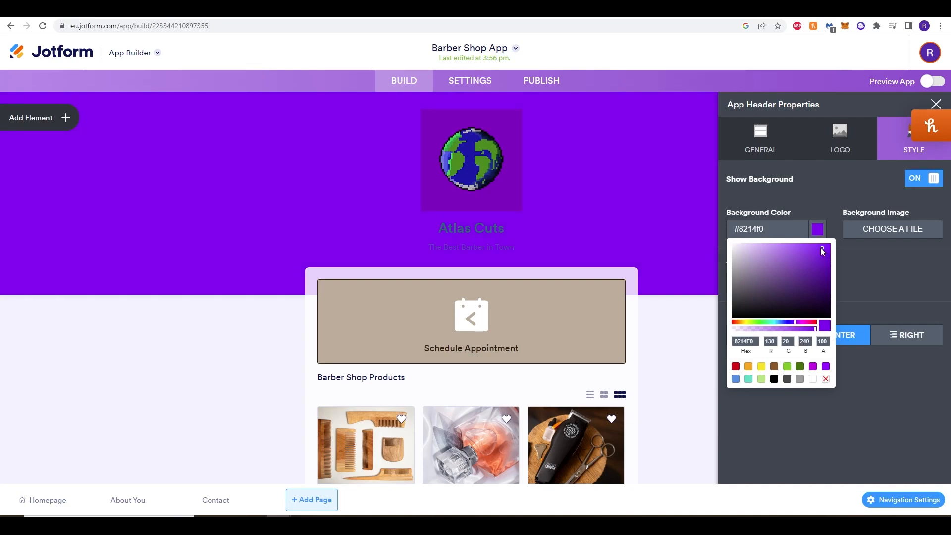
left_click(858, 271)
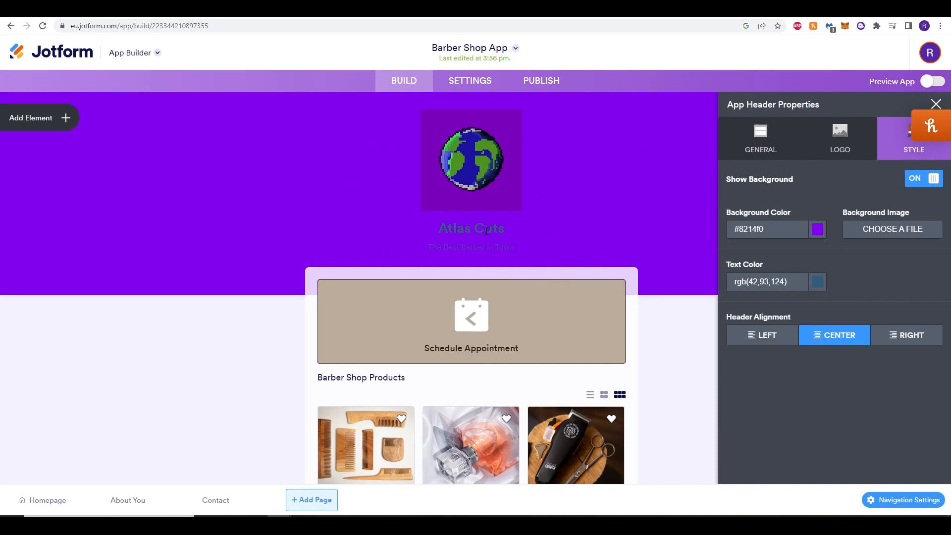
Set the app header's text color to the light blue #35aef8.
left_click(779, 282)
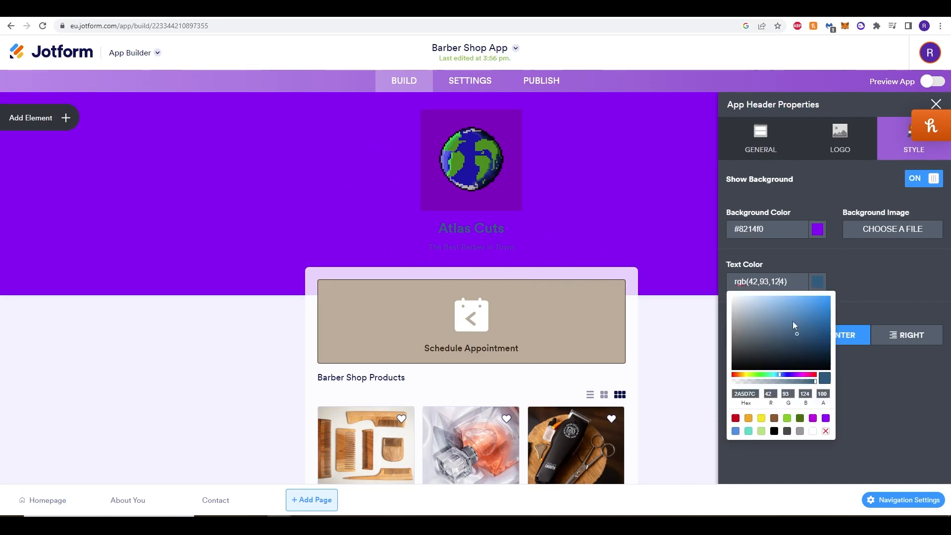
left_click_drag(798, 337, 811, 299)
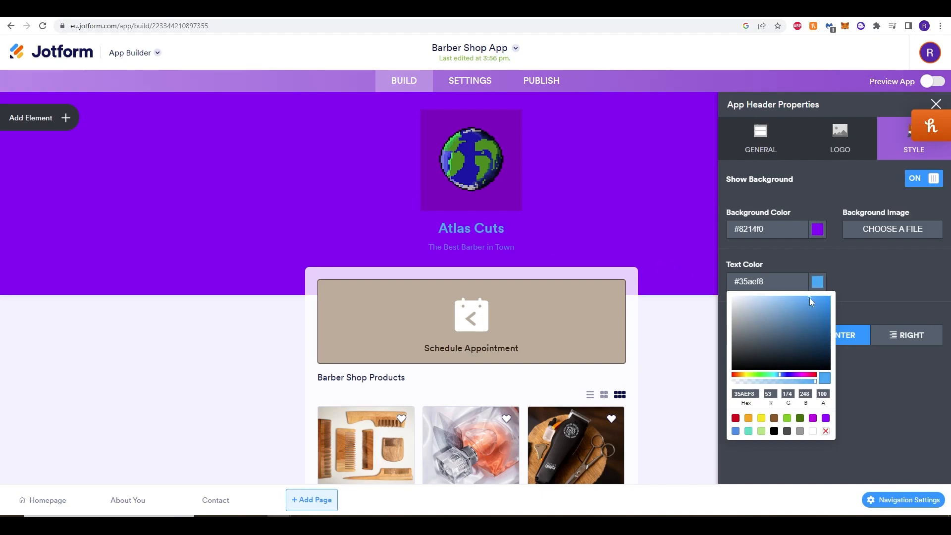
left_click(885, 303)
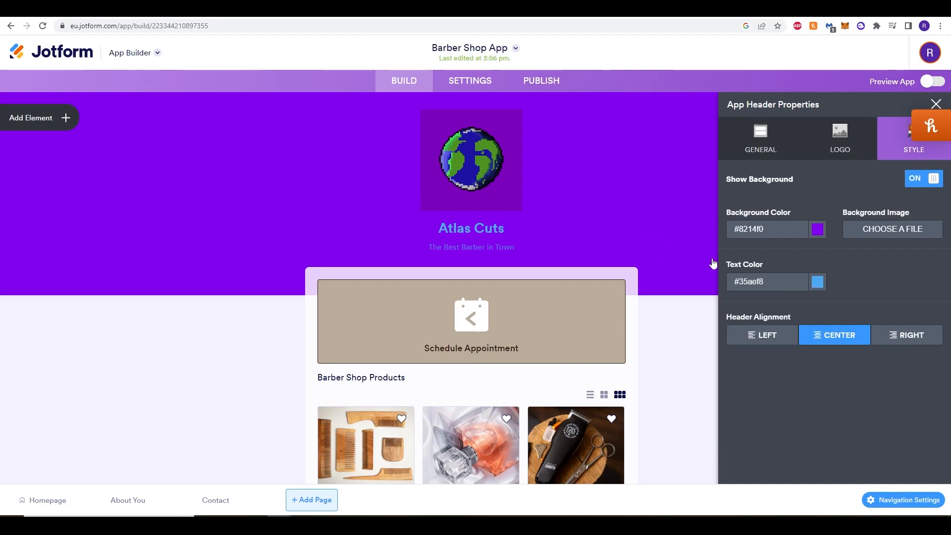
Try the left and right header alignments, choose left, and close the header properties.
left_click(767, 335)
left_click(906, 337)
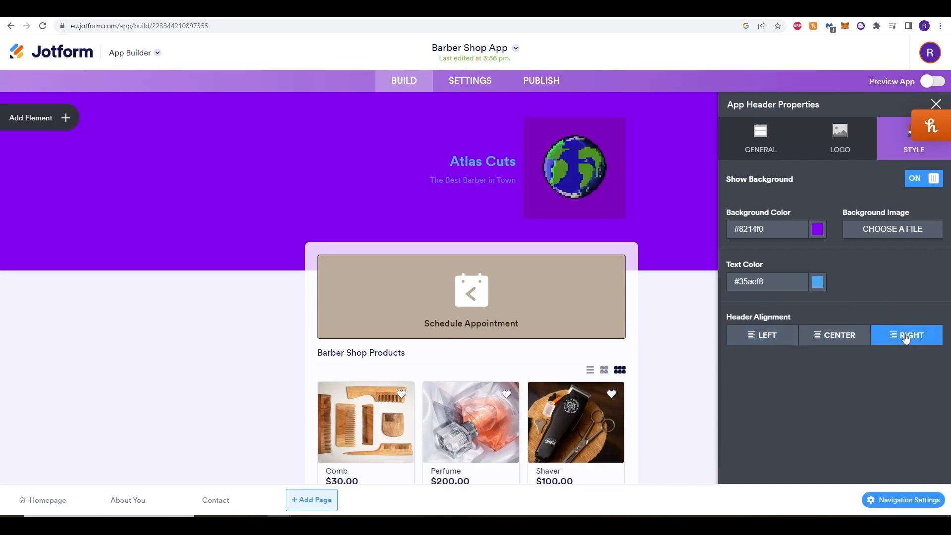
left_click(761, 335)
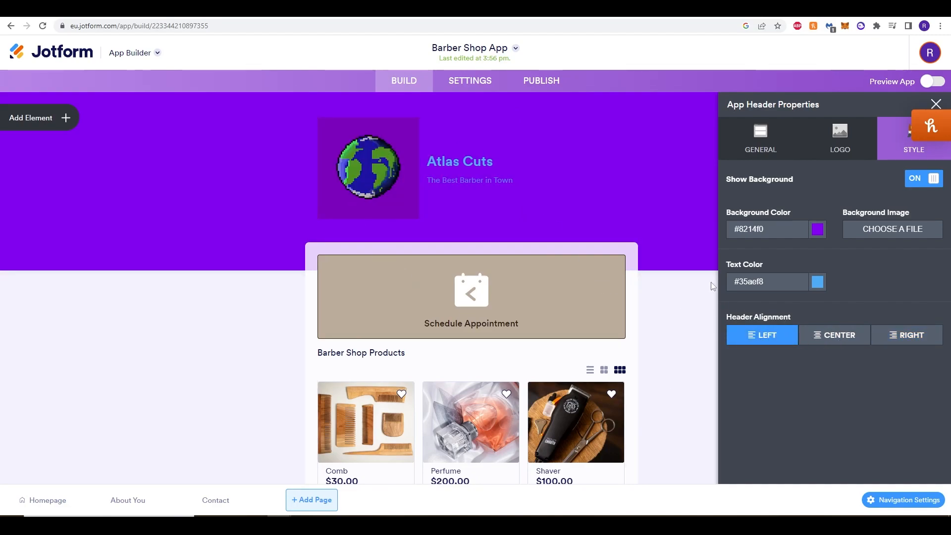
left_click(679, 337)
Delete the Barber Shop Products list from the homepage.
scroll(545, 248, "down", 2)
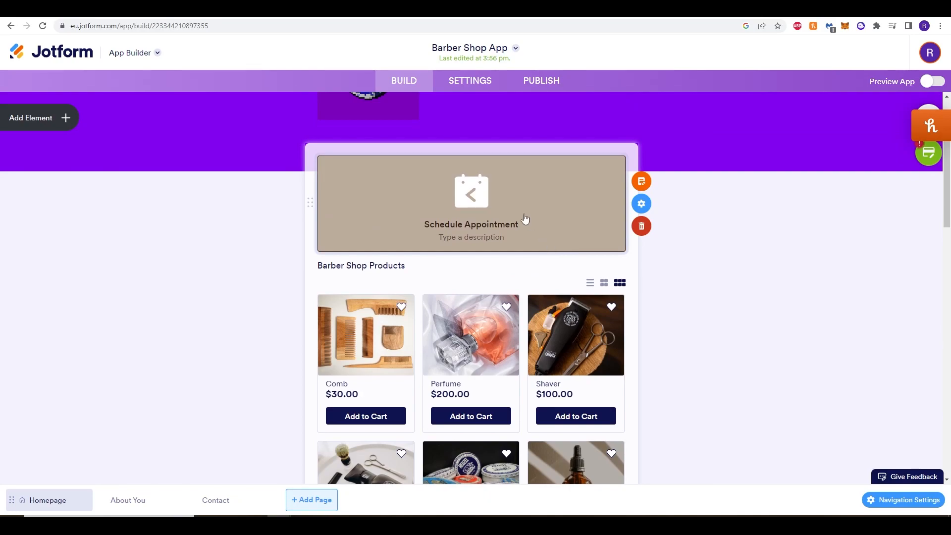
scroll(280, 305, "down", 1)
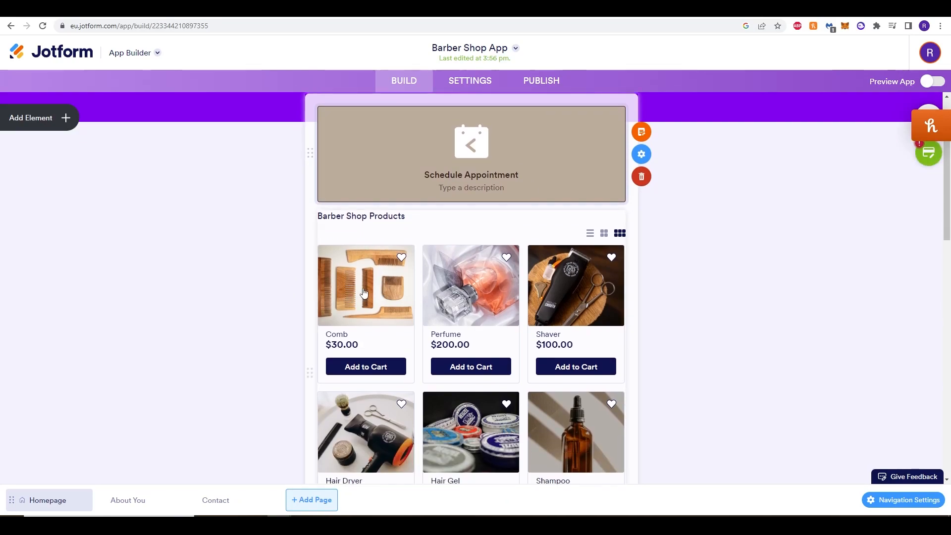
scroll(644, 381, "down", 2)
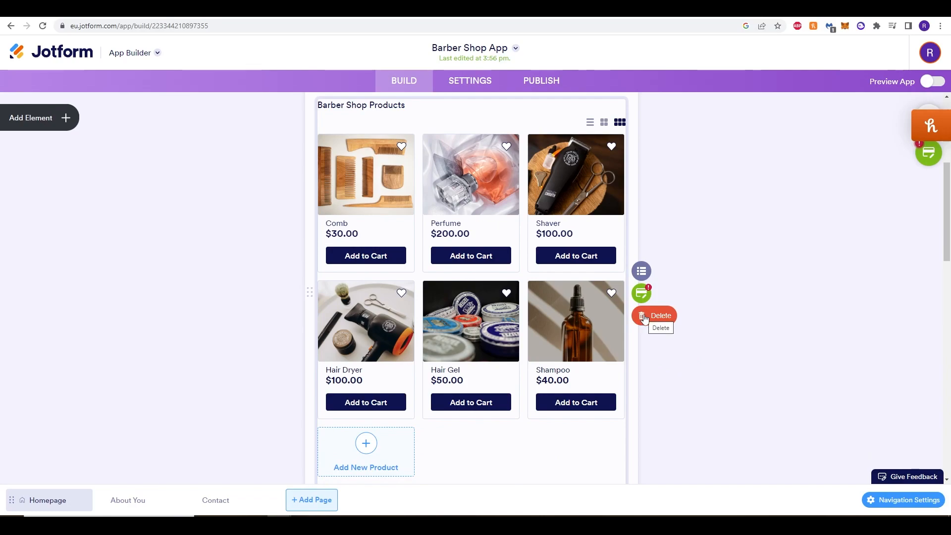
left_click(644, 318)
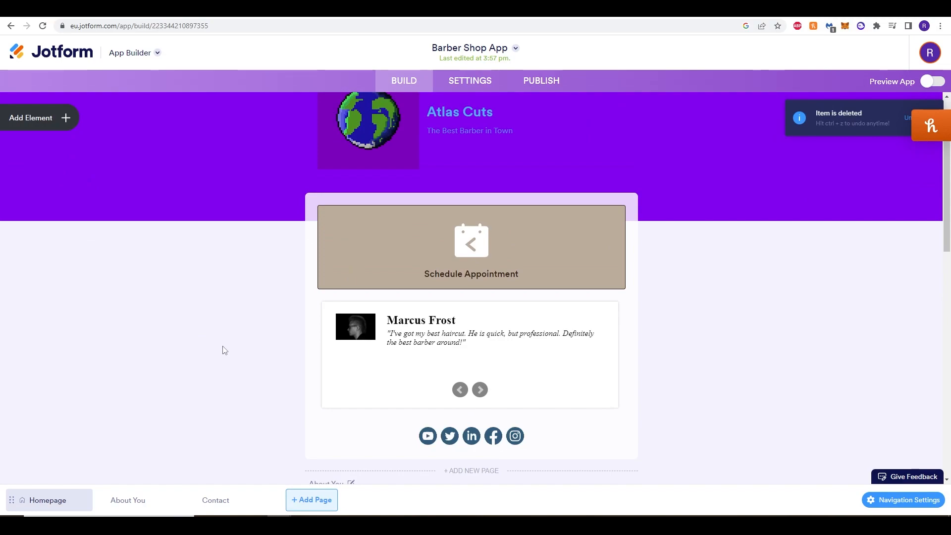
Examine the basic app elements on offer, from forms and product lists to featured widgets, data elements and page elements.
scroll(225, 350, "down", 1)
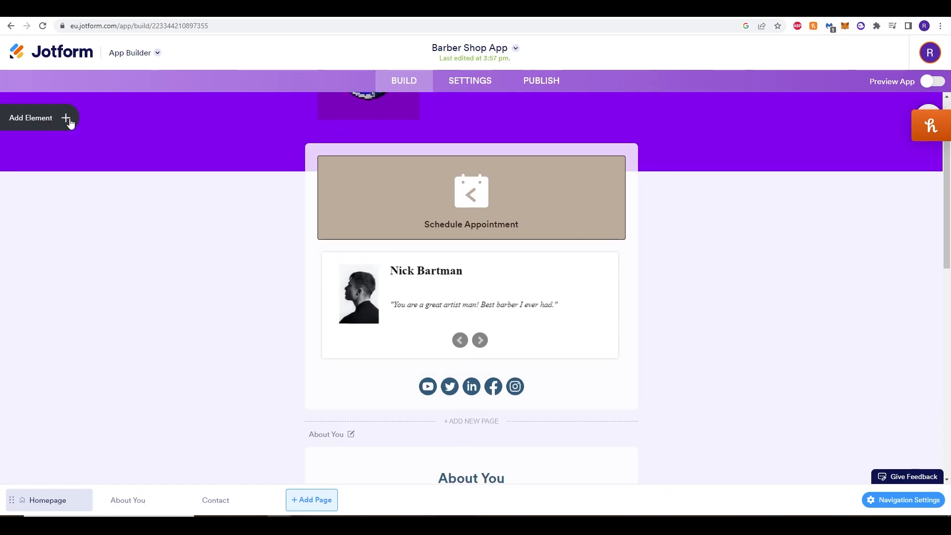
left_click(66, 120)
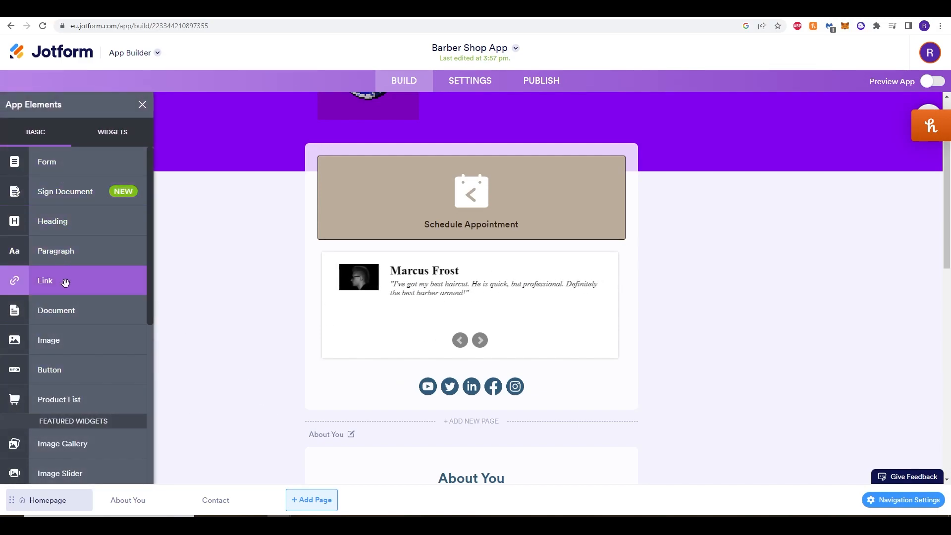
scroll(63, 283, "down", 1)
scroll(74, 251, "down", 1)
scroll(74, 250, "down", 3)
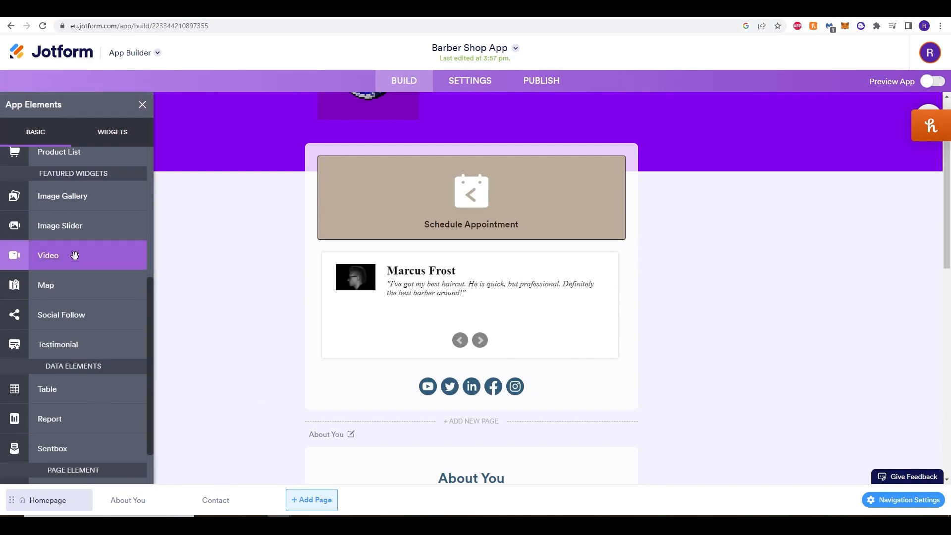
scroll(94, 332, "down", 1)
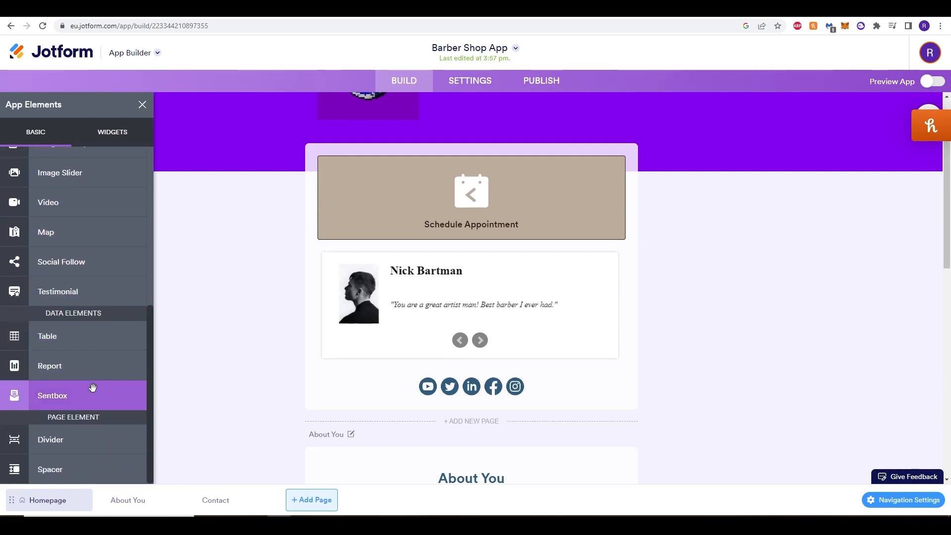
scroll(91, 416, "up", 2)
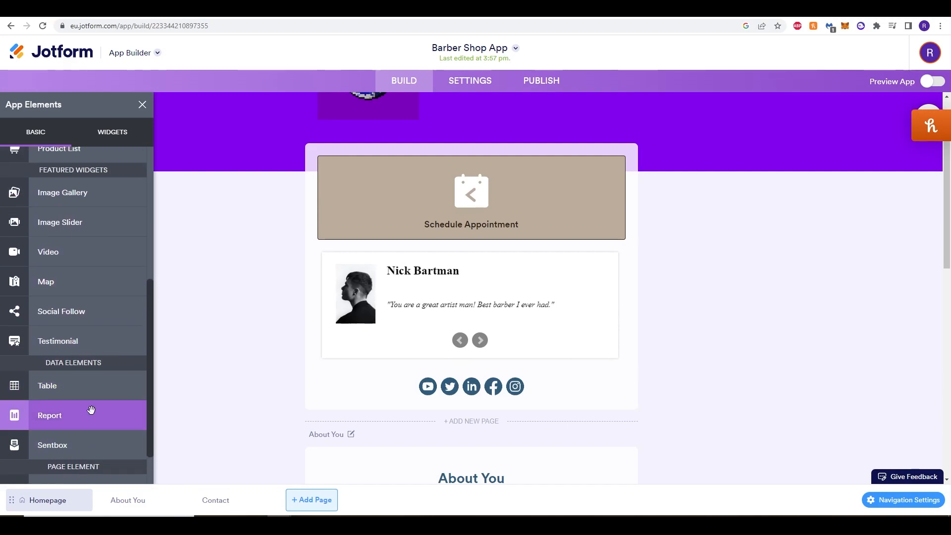
scroll(84, 392, "down", 2)
scroll(78, 347, "up", 2)
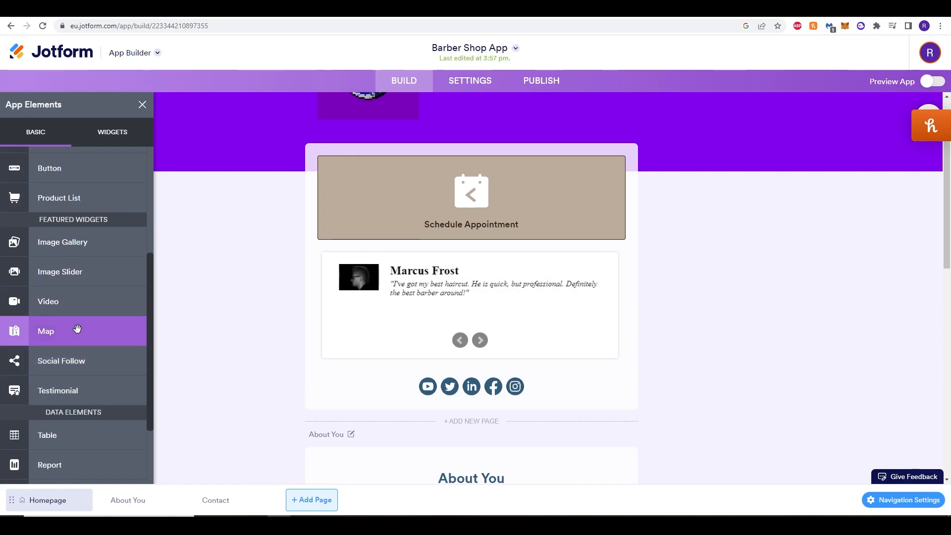
scroll(77, 329, "up", 1)
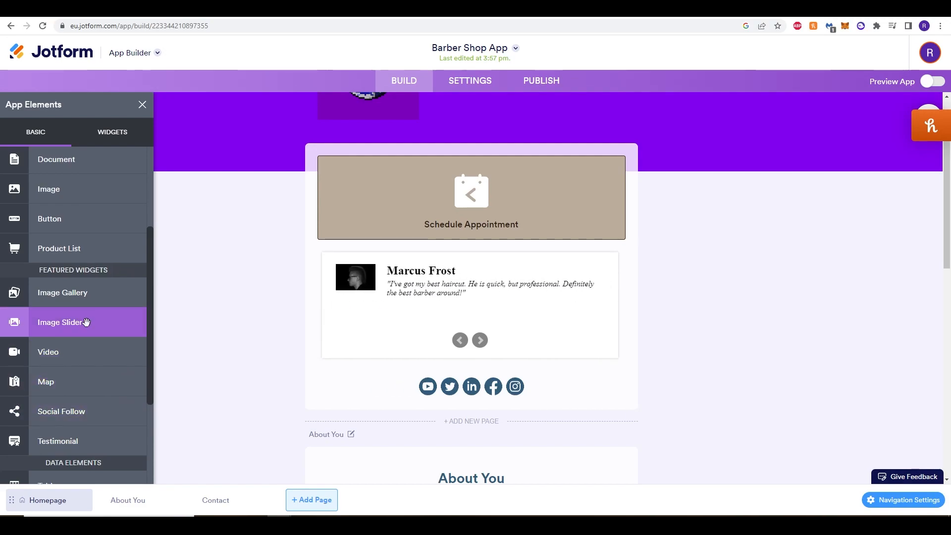
scroll(85, 321, "up", 3)
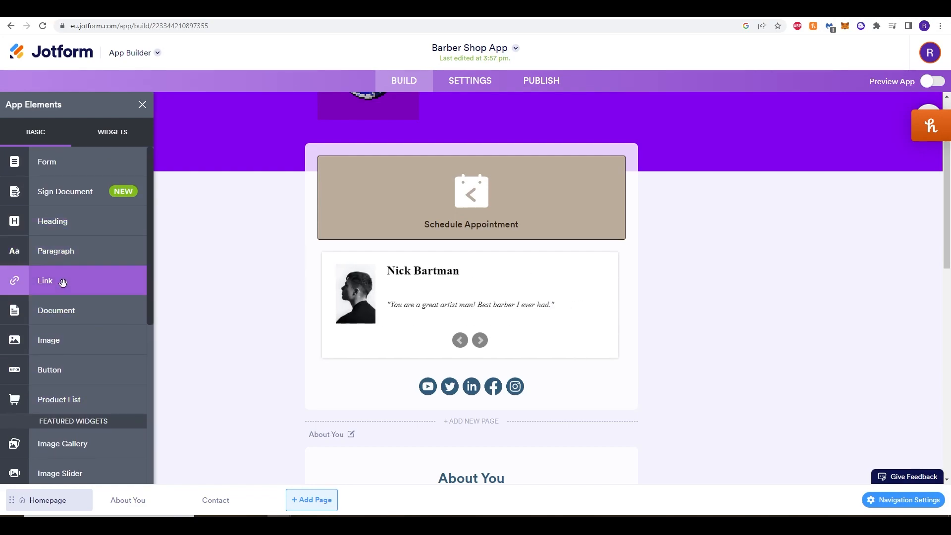
Browse the available widgets and add an Animated Heading below the homepage's social media icons.
left_click(111, 144)
scroll(81, 273, "down", 1)
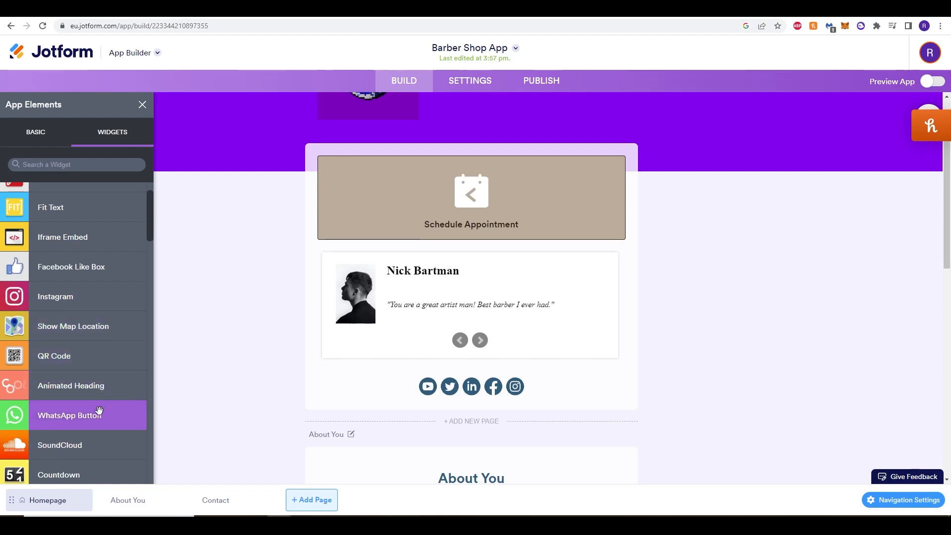
scroll(98, 410, "down", 1)
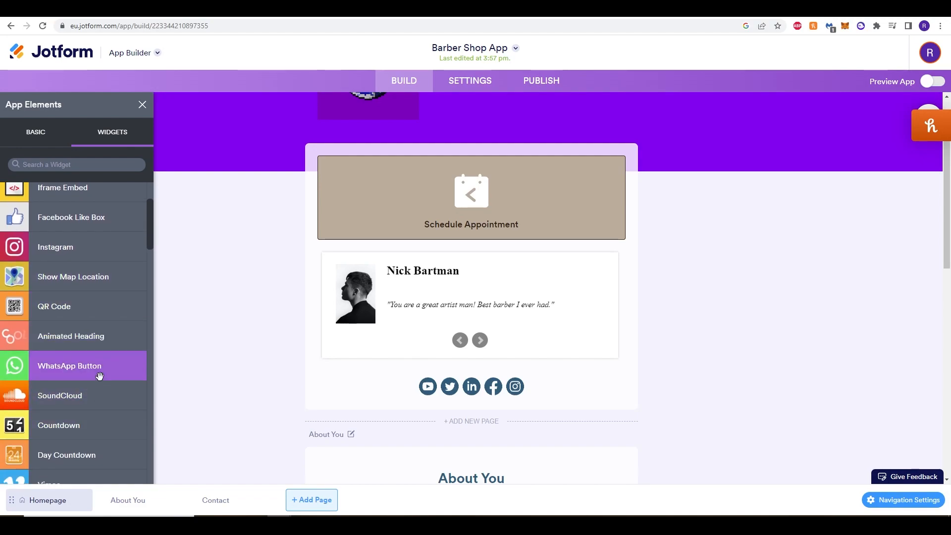
scroll(97, 376, "down", 2)
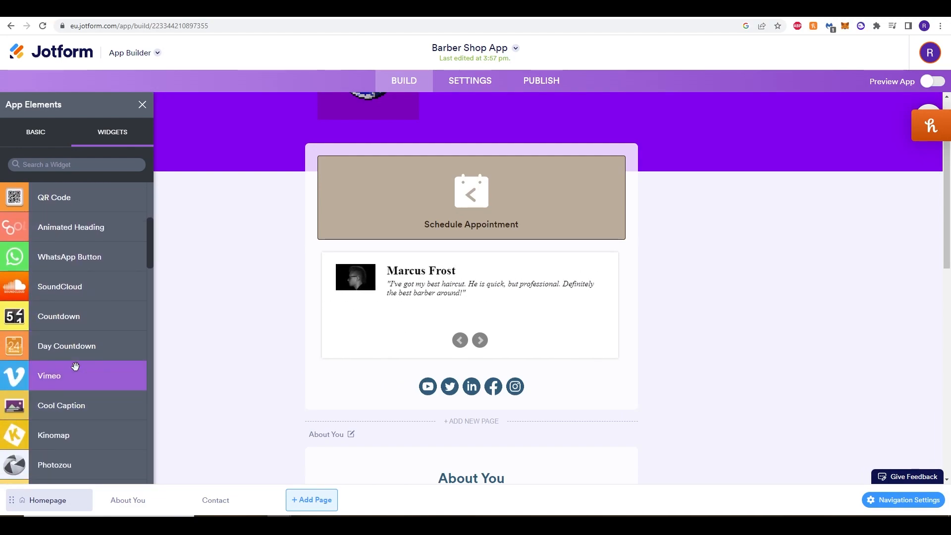
scroll(76, 376, "down", 2)
scroll(82, 426, "up", 3)
Set the animated heading's text to "The Best Barber" and close its properties.
left_click(647, 282)
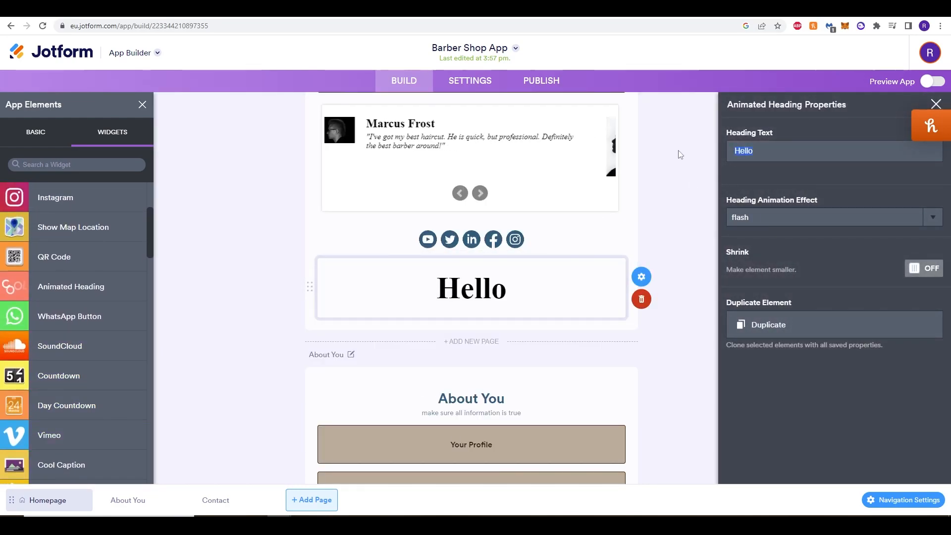
key("BackSpace")
key("BackSpace")
key("BackSpace")
key("BackSpace")
key("BackSpace")
type("The Best Ba")
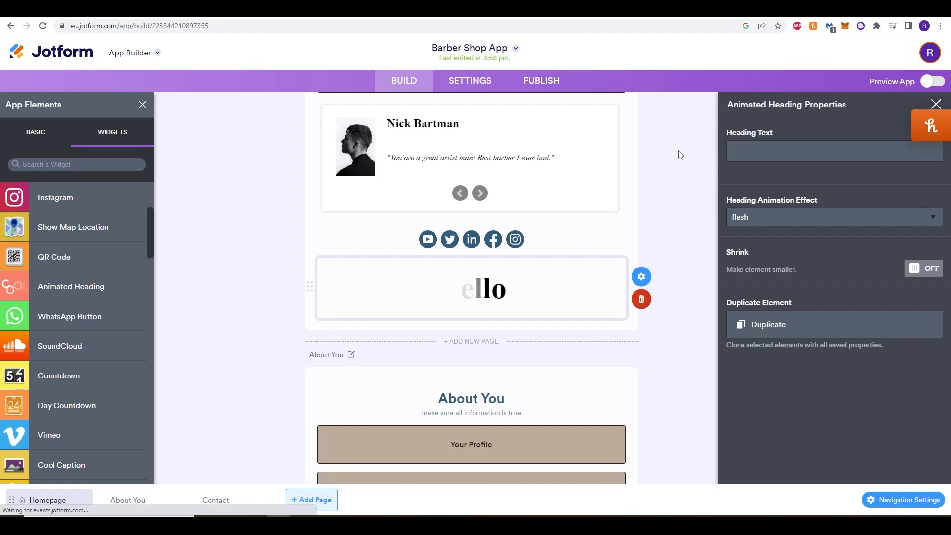
type("rber")
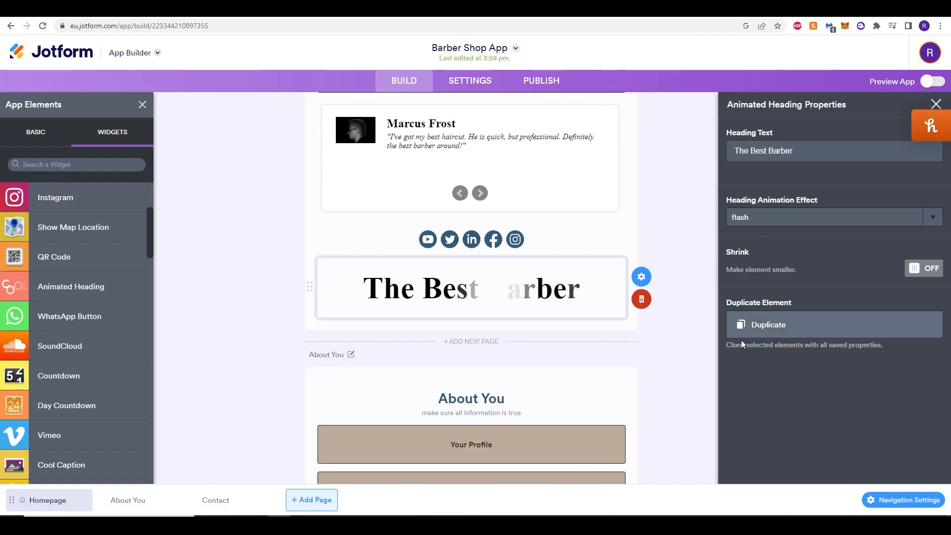
left_click(694, 405)
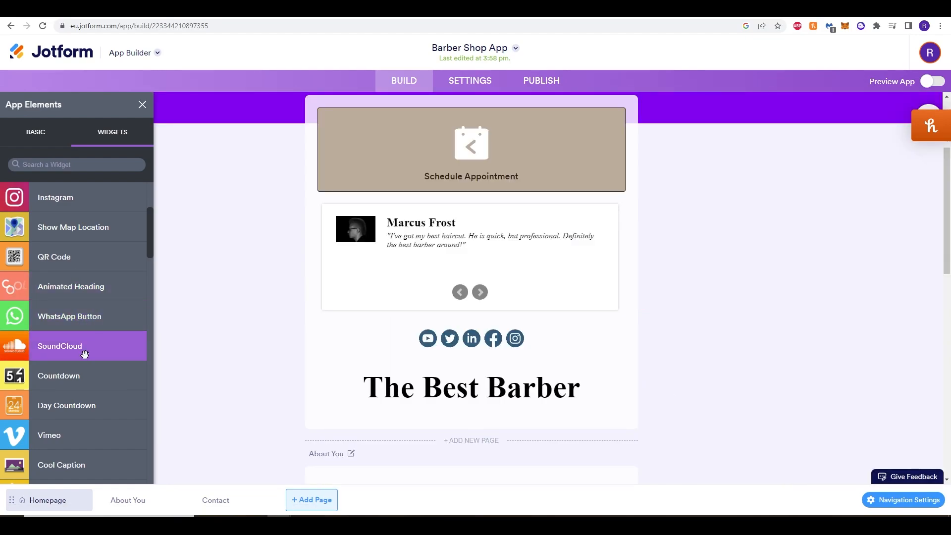
Add a Show Map Location widget below the animated heading on the homepage.
scroll(84, 353, "down", 4)
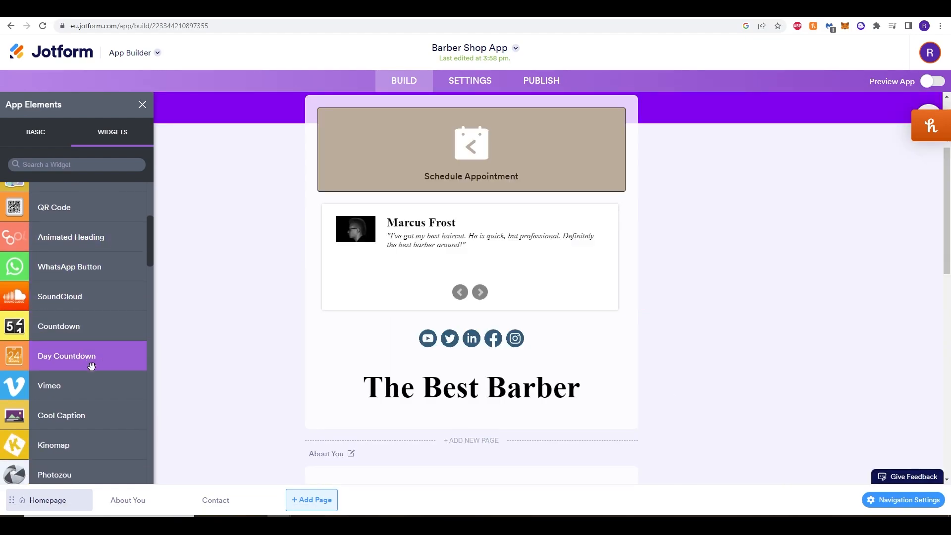
scroll(102, 429, "up", 7)
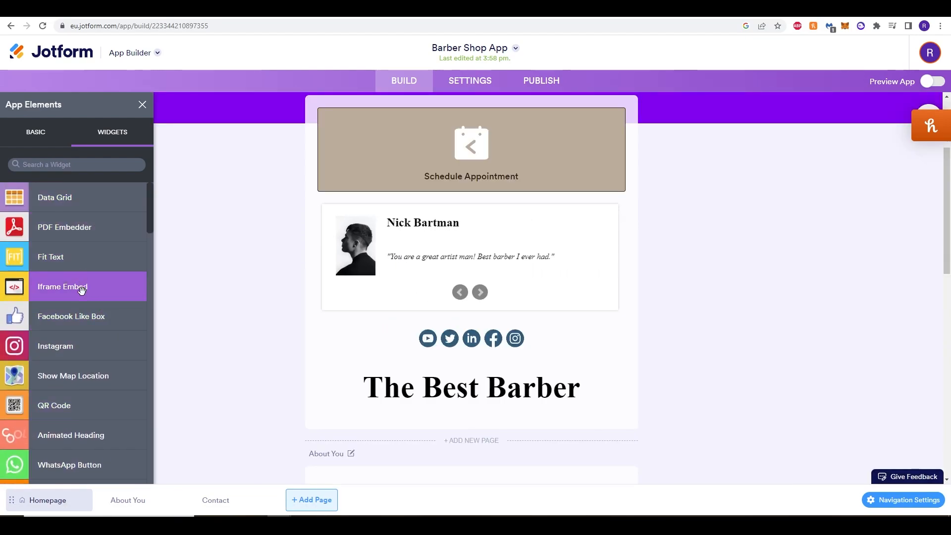
left_click(85, 377)
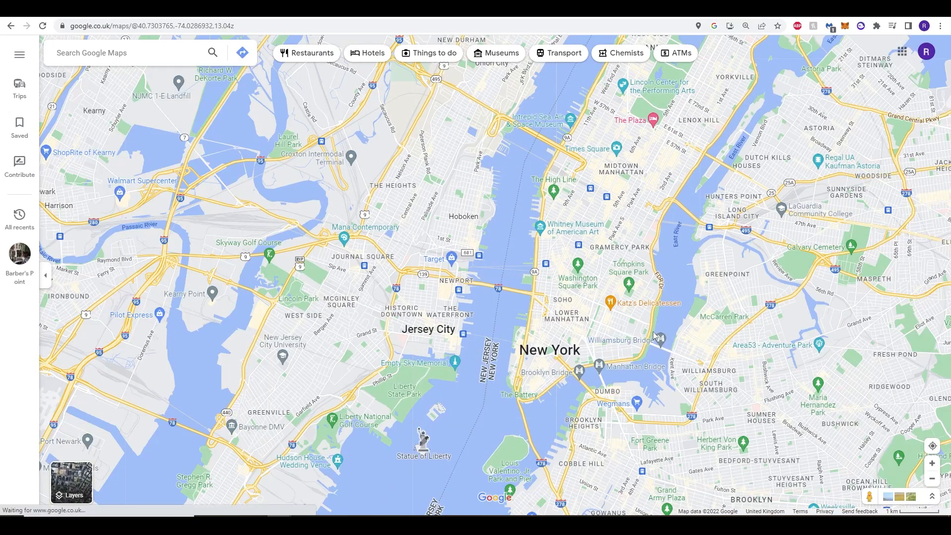
Find a point in Lower Manhattan in Google Maps and give the map widget latitude 40.71721 and longitude -73.998.
left_click_drag(653, 329, 642, 323)
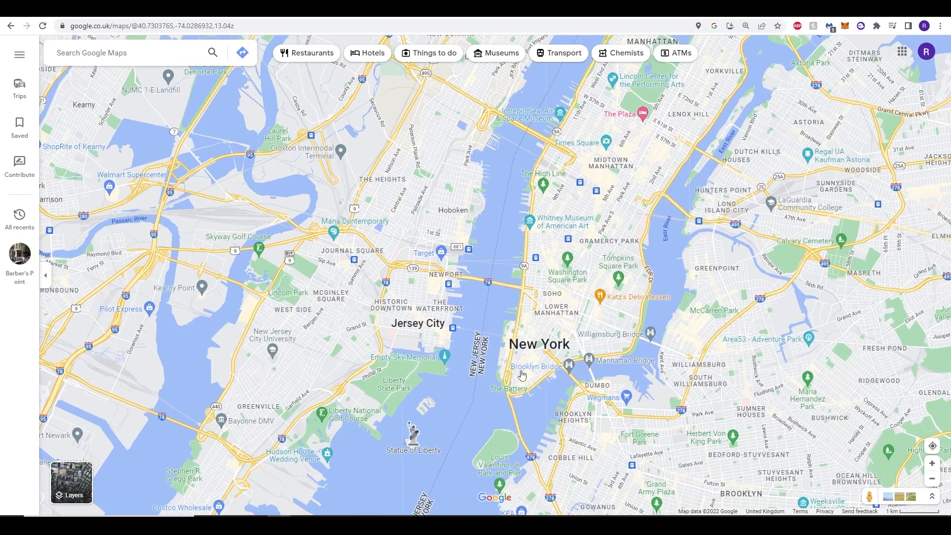
scroll(556, 300, "up", 4)
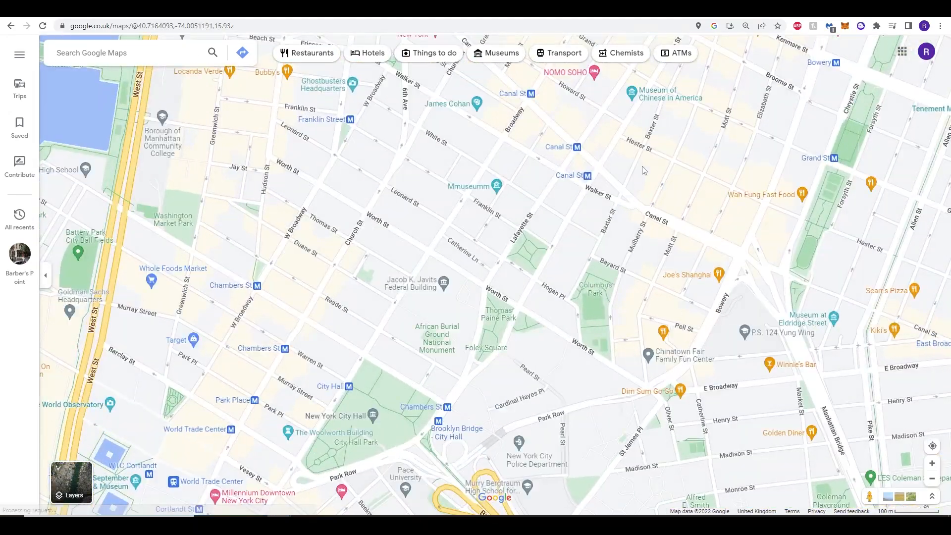
left_click_drag(642, 170, 537, 259)
right_click(547, 300)
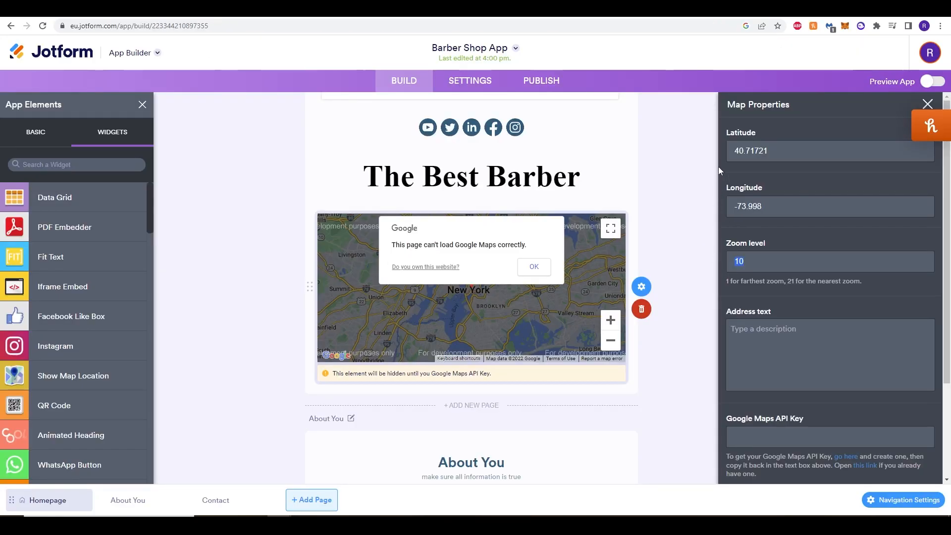
Try zoom level 5 for the homepage map, and set the zoom level to 100 instead.
type("5")
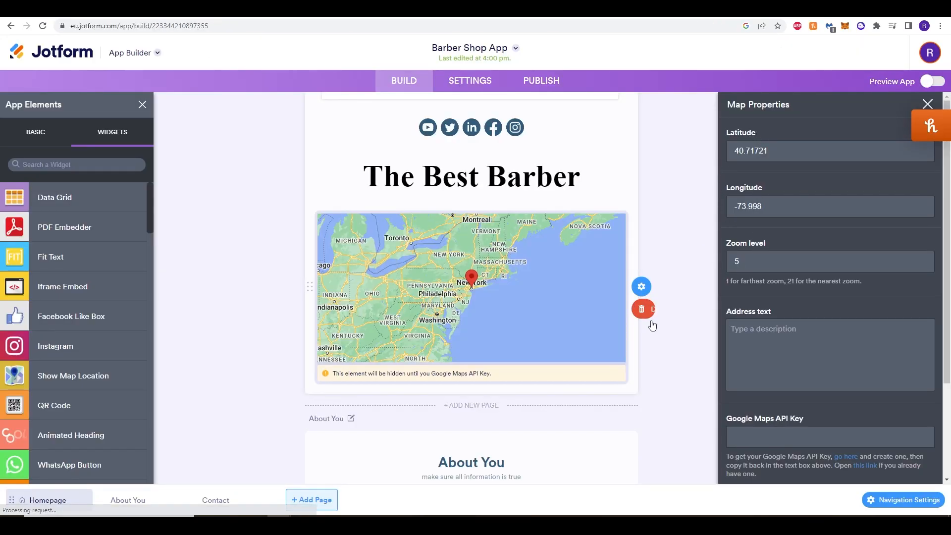
left_click_drag(753, 262, 717, 266)
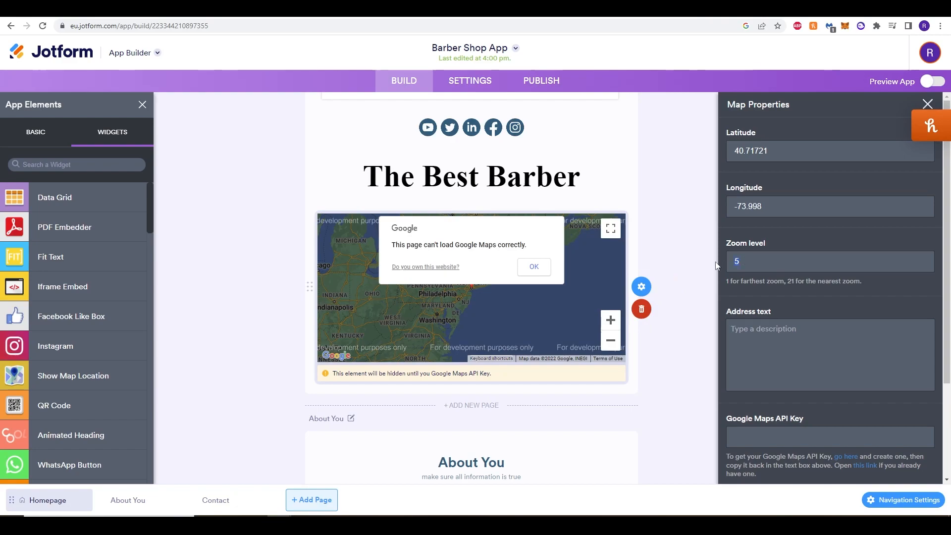
type("100")
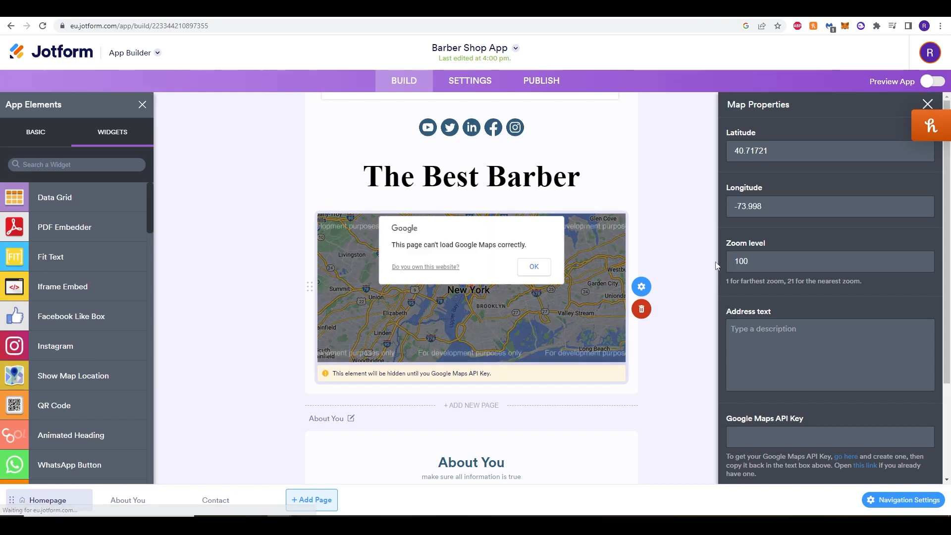
left_click(771, 332)
type("ff")
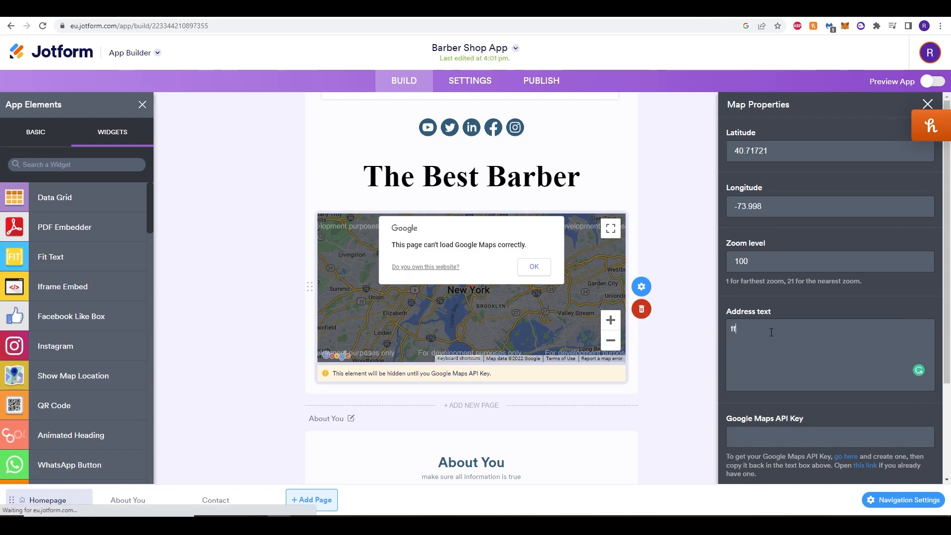
key("BackSpace")
key("BackSpace")
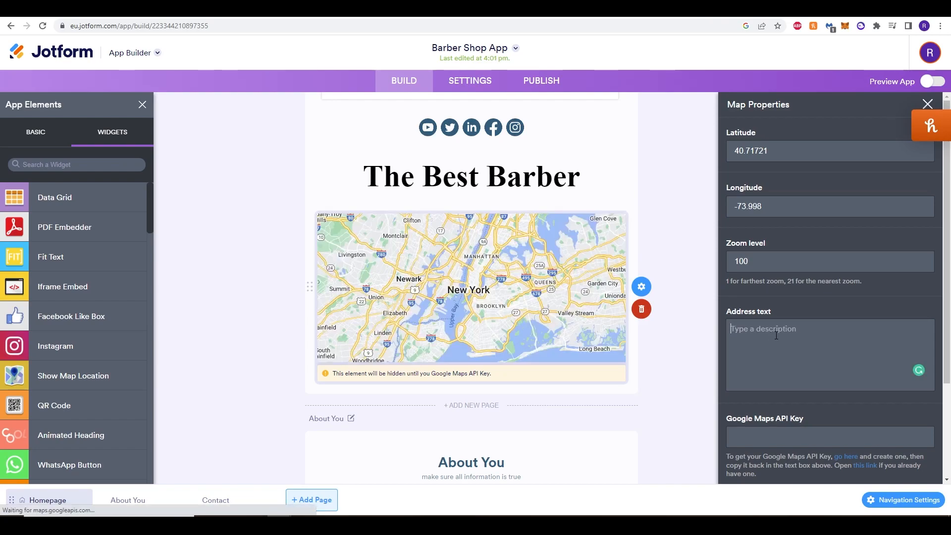
Close the map properties and try to dismiss the Google Maps loading error on the homepage map.
left_click(674, 372)
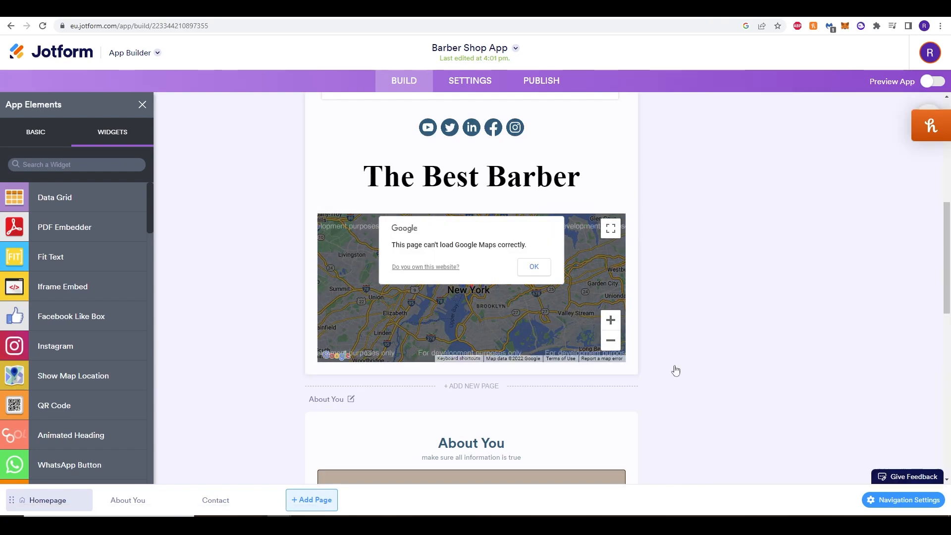
left_click(526, 268)
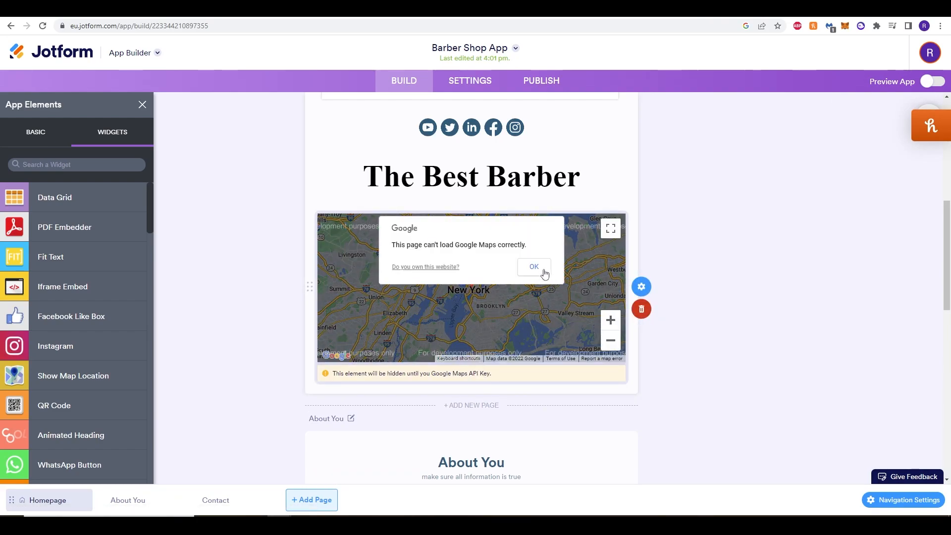
left_click(705, 376)
Review the app's About You and Contact pages, and return to the homepage's appointment form and testimonials.
scroll(705, 376, "down", 6)
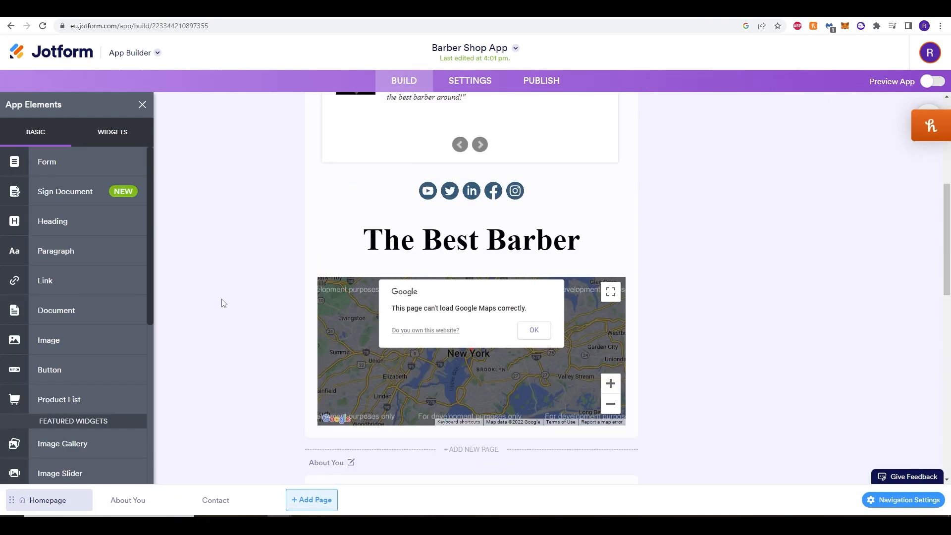
scroll(223, 303, "up", 6)
scroll(223, 303, "down", 9)
scroll(223, 302, "down", 4)
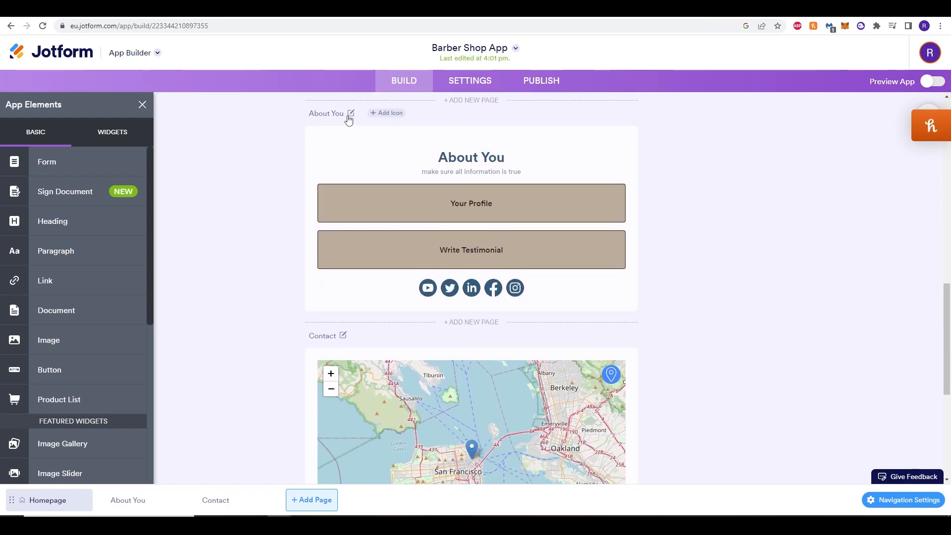
scroll(276, 319, "down", 1)
scroll(263, 292, "up", 2)
scroll(254, 266, "down", 2)
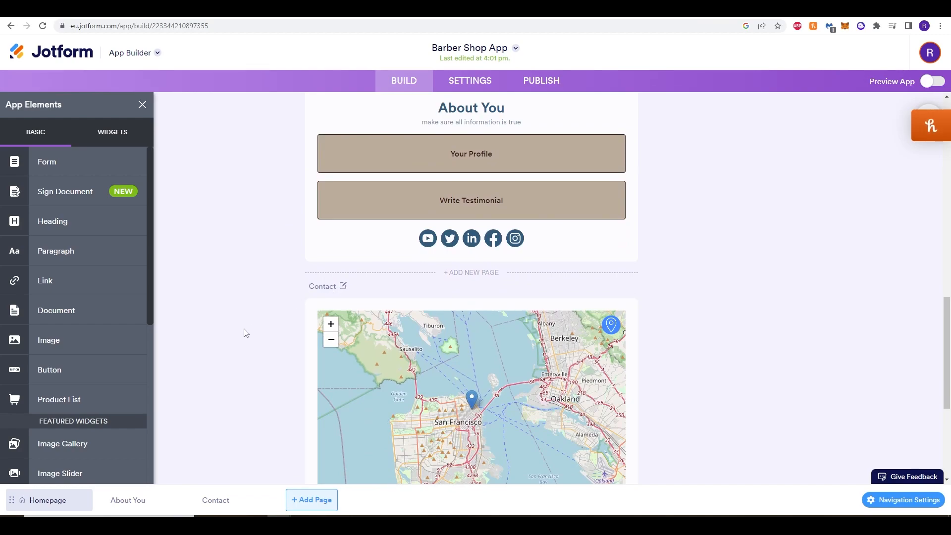
scroll(246, 329, "down", 2)
scroll(530, 228, "down", 3)
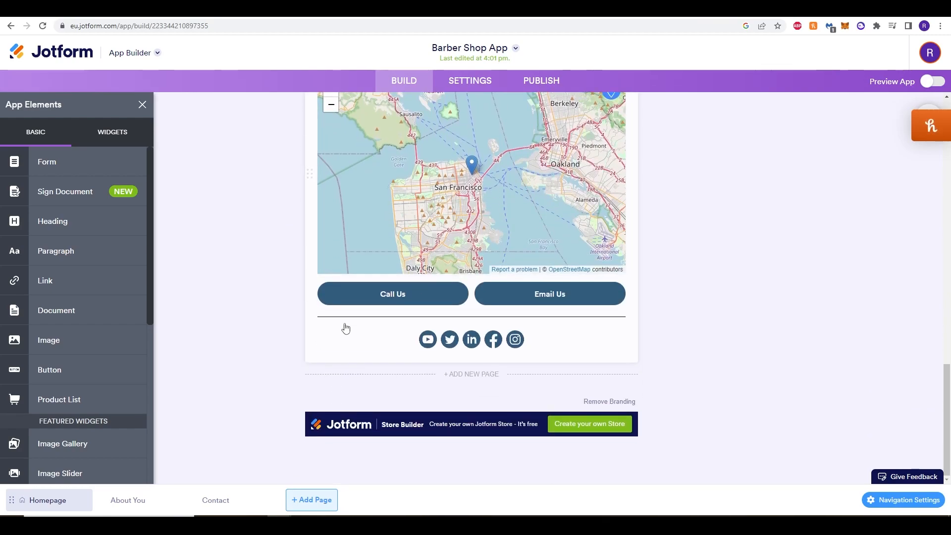
scroll(436, 317, "up", 2)
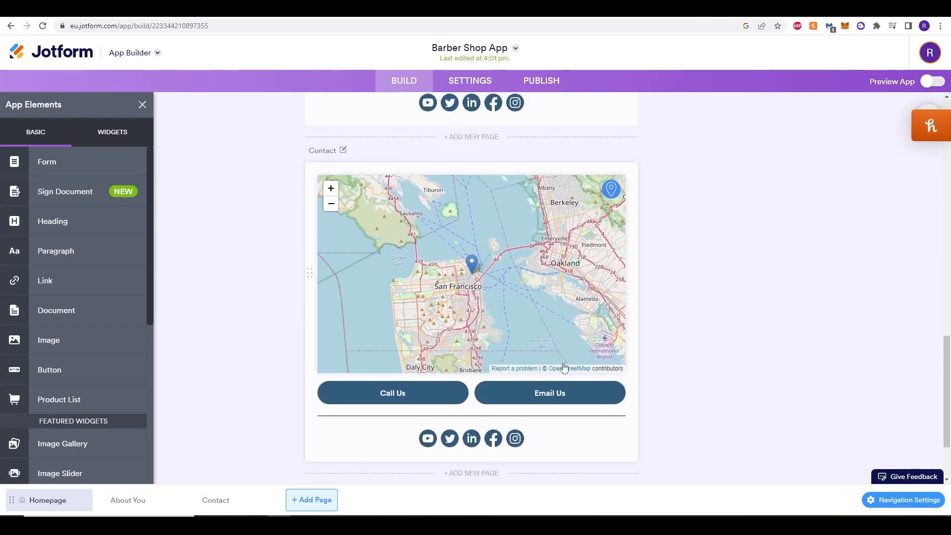
scroll(550, 377, "up", 10)
scroll(532, 385, "down", 8)
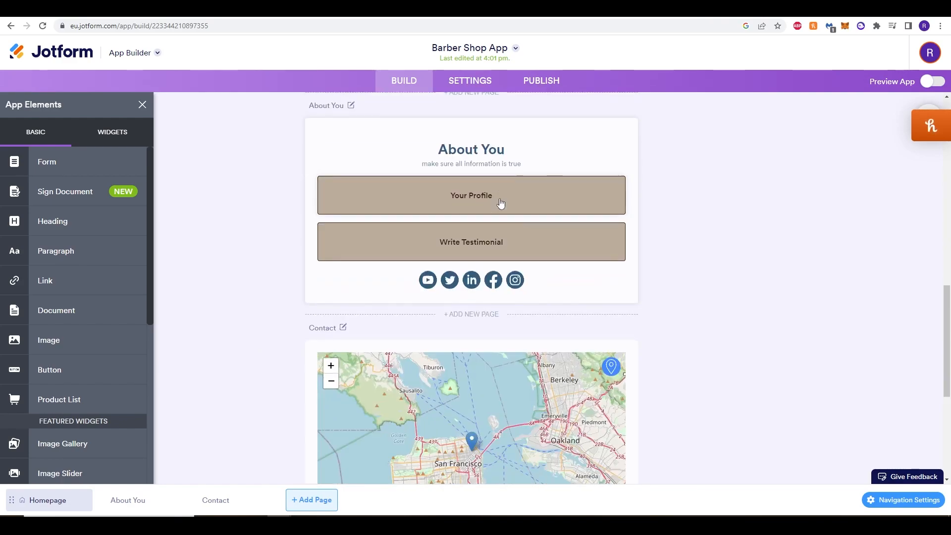
scroll(510, 238, "up", 5)
scroll(533, 282, "down", 9)
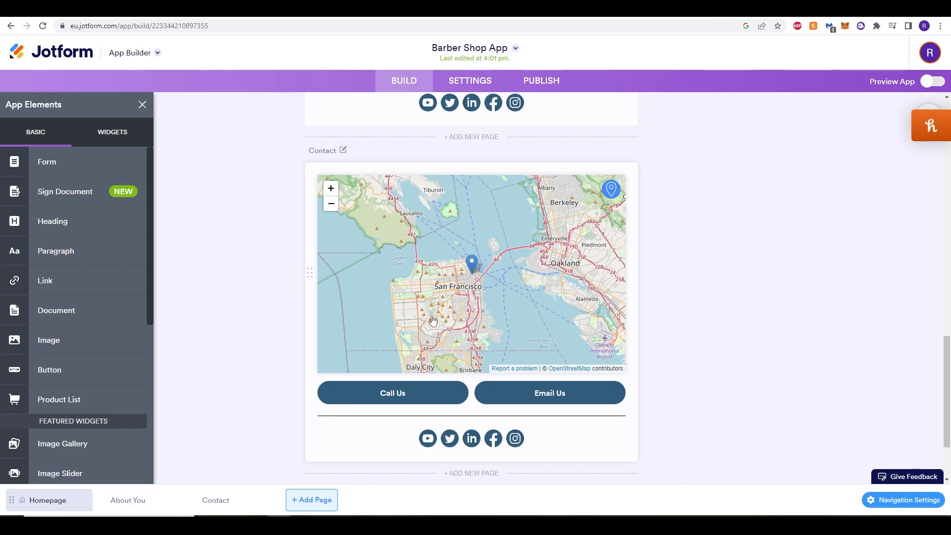
scroll(436, 317, "up", 15)
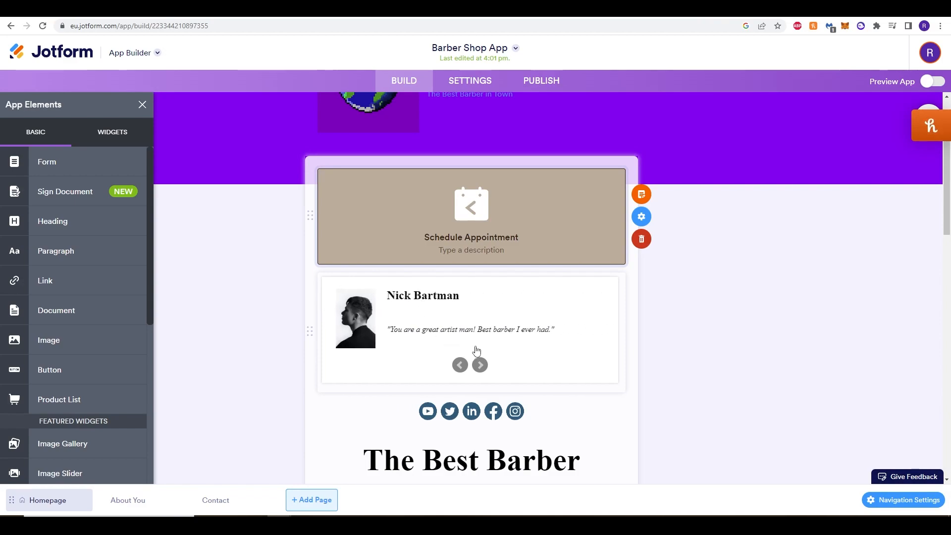
scroll(519, 329, "down", 1)
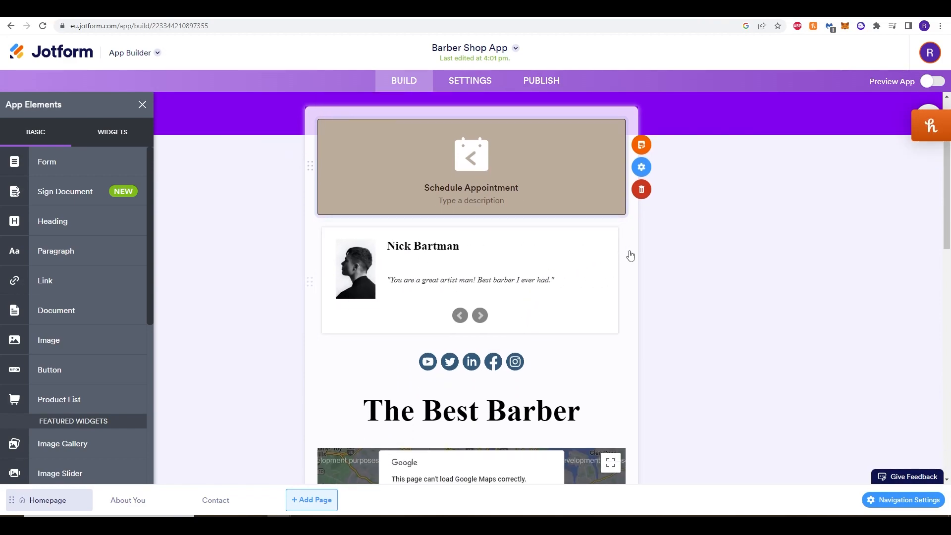
Add a new testimonial to the homepage testimonials widget, labelled with the customer's name and containing the text "Amazing Cut!".
left_click(451, 282)
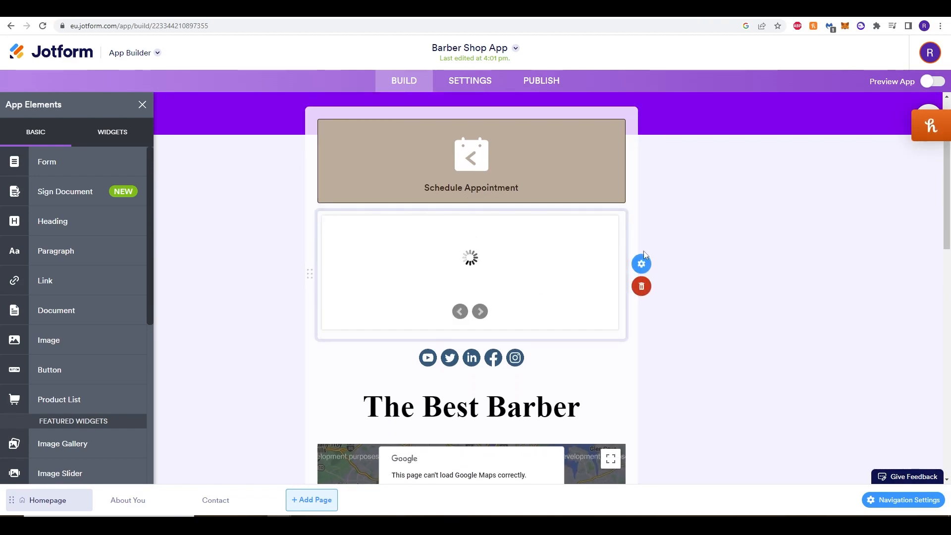
left_click(643, 261)
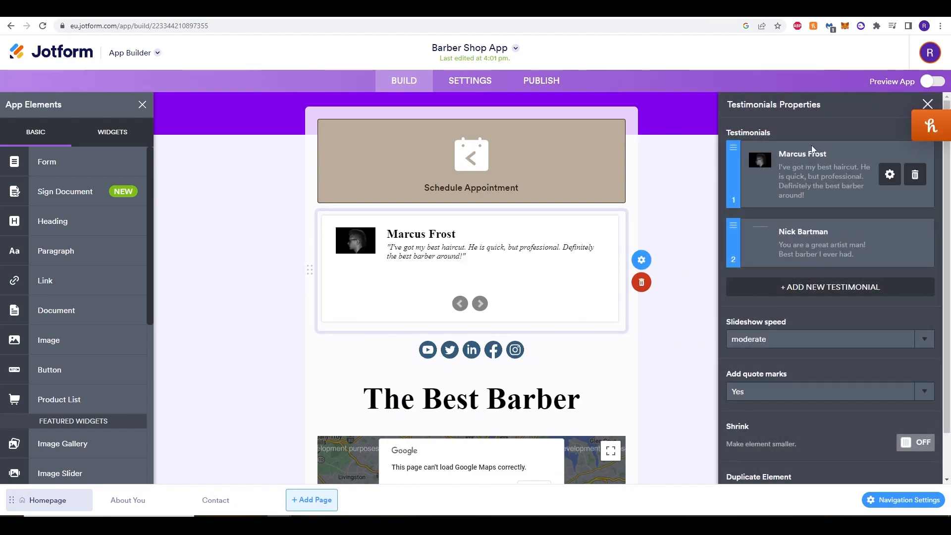
left_click(820, 288)
left_click(809, 308)
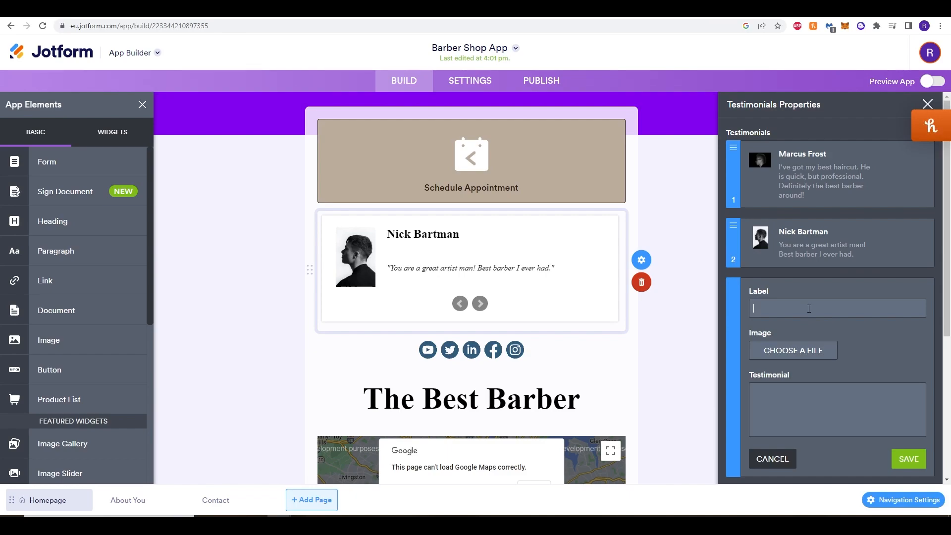
type("JM")
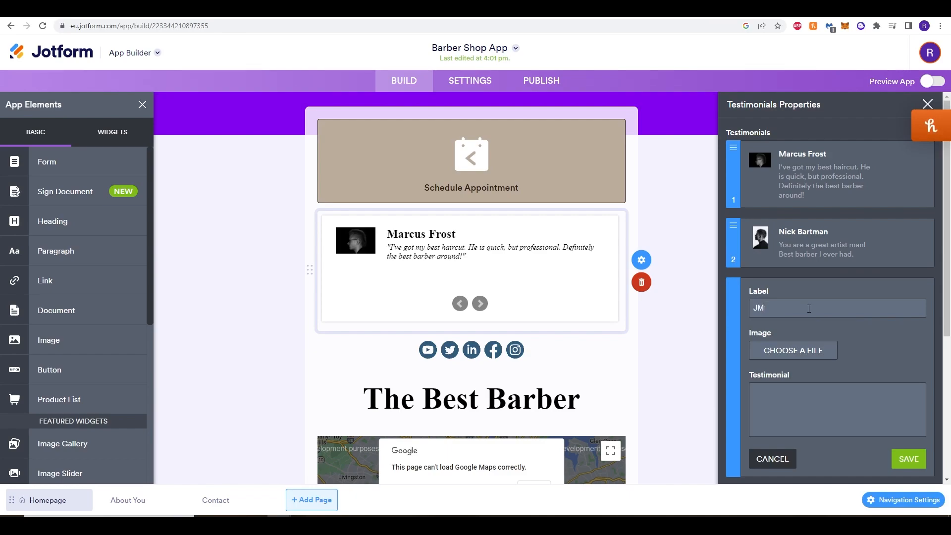
type(" Jack")
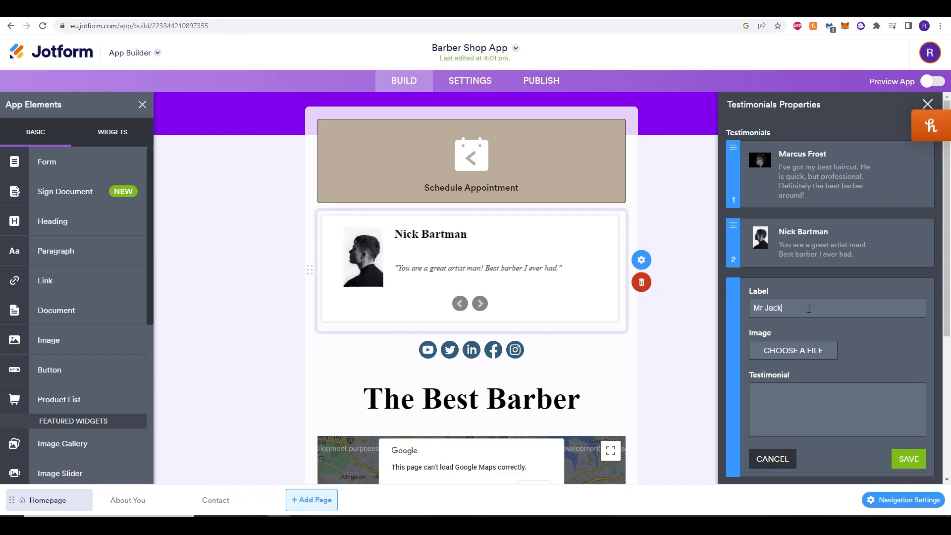
scroll(795, 368, "down", 1)
left_click(795, 363)
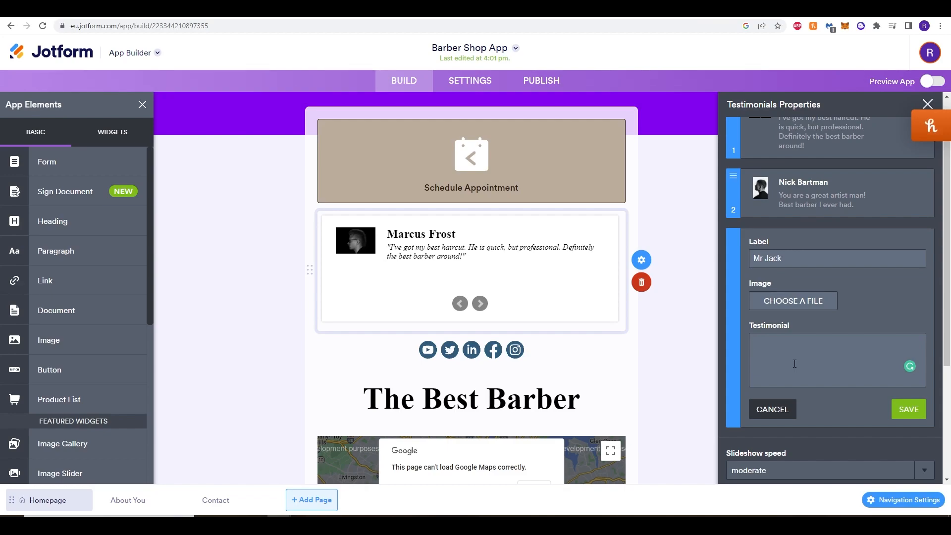
type("Amazing Cut")
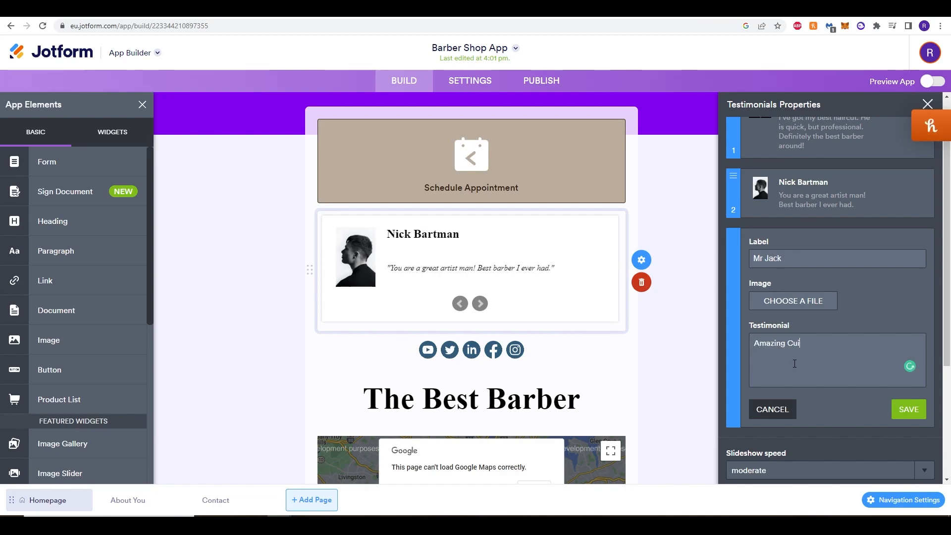
type("it")
key("BackSpace")
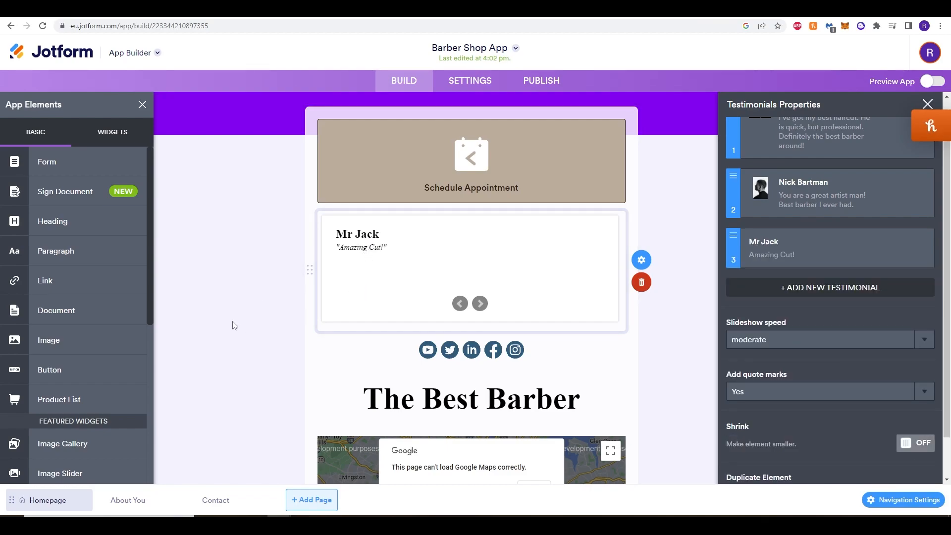
scroll(246, 336, "down", 4)
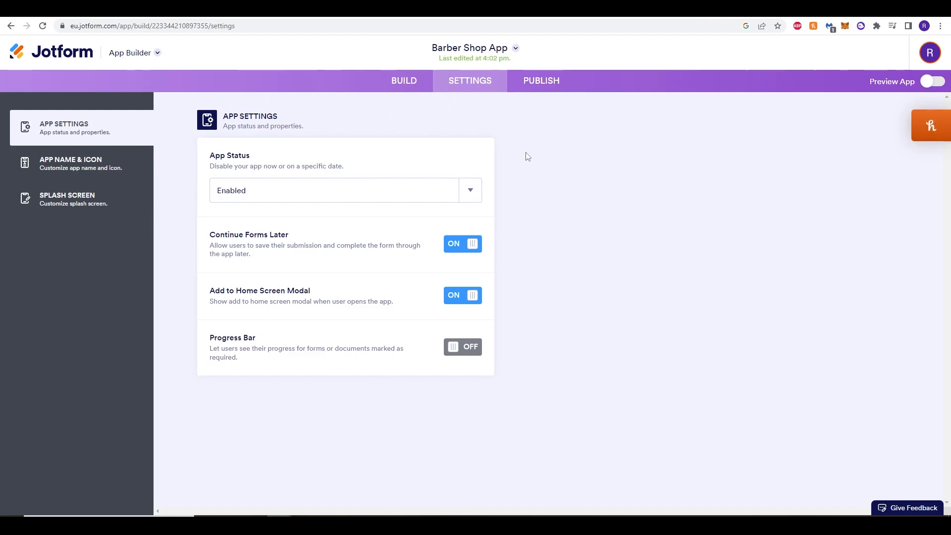
Examine the available App Status options and the Continue Forms Later setting in the app settings.
left_click_drag(216, 167, 301, 164)
left_click(301, 164)
left_click_drag(228, 166, 321, 178)
left_click(318, 165)
left_click(299, 191)
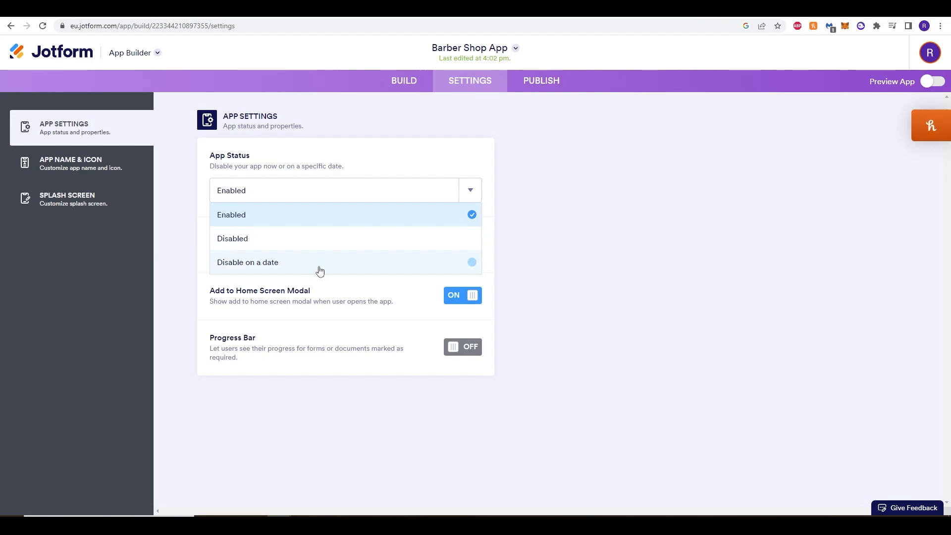
left_click(214, 223)
left_click_drag(225, 236, 274, 237)
left_click(272, 247)
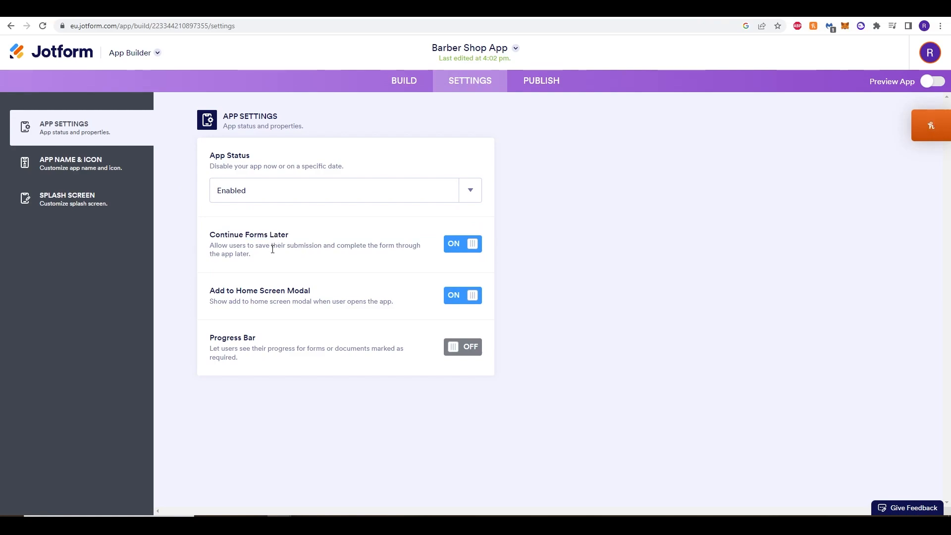
left_click_drag(279, 239, 225, 239)
left_click(222, 239)
left_click(225, 238)
Read the descriptions of the Add to Home Screen Modal and Progress Bar settings.
double_click(230, 294)
left_click_drag(242, 293, 259, 293)
left_click(269, 292)
left_click_drag(199, 291, 293, 292)
left_click(286, 313)
left_click_drag(236, 302, 350, 297)
left_click(350, 298)
left_click_drag(236, 302, 348, 299)
left_click(351, 301)
left_click(235, 301)
left_click(348, 298)
left_click_drag(393, 303, 321, 303)
left_click(321, 303)
left_click_drag(211, 301, 304, 304)
left_click(305, 305)
left_click_drag(232, 356, 330, 345)
left_click(330, 345)
Rename the app as "Atlas Cuts" in its name and icon settings.
left_click(80, 170)
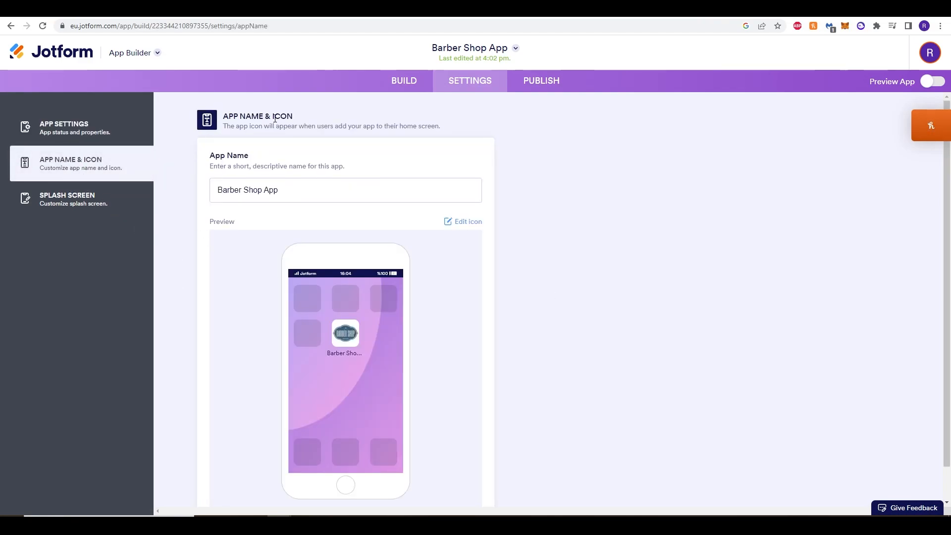
scroll(176, 321, "down", 1)
scroll(177, 321, "up", 1)
scroll(177, 321, "down", 1)
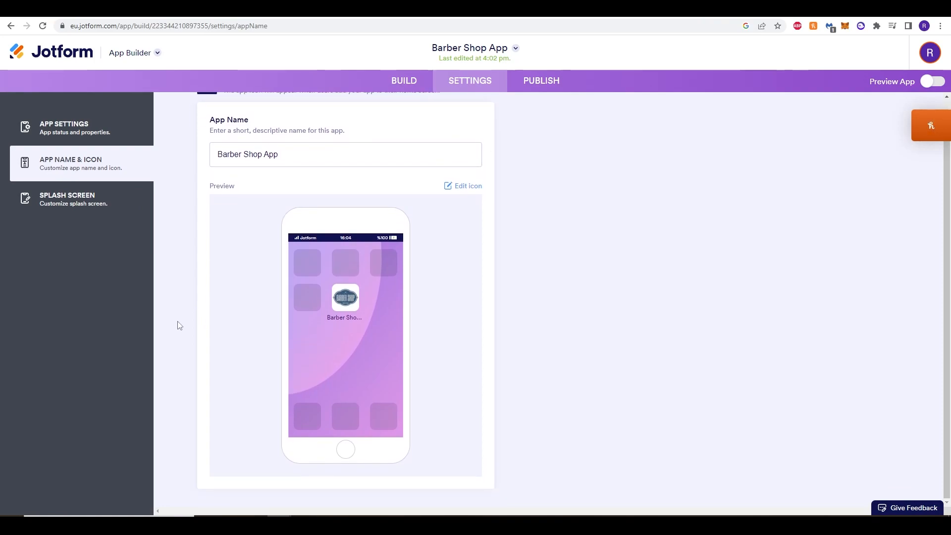
scroll(238, 337, "up", 1)
left_click_drag(272, 192, 177, 193)
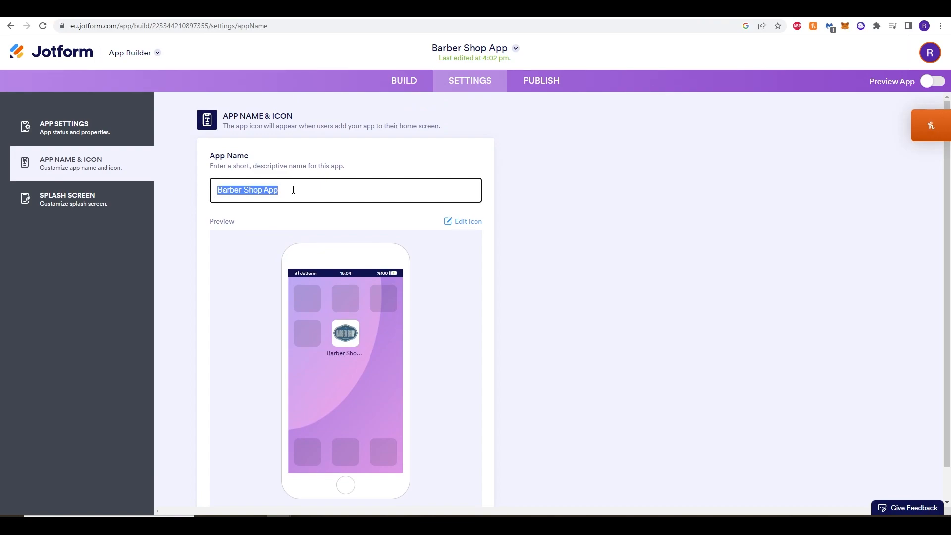
type("Atlas Cuts")
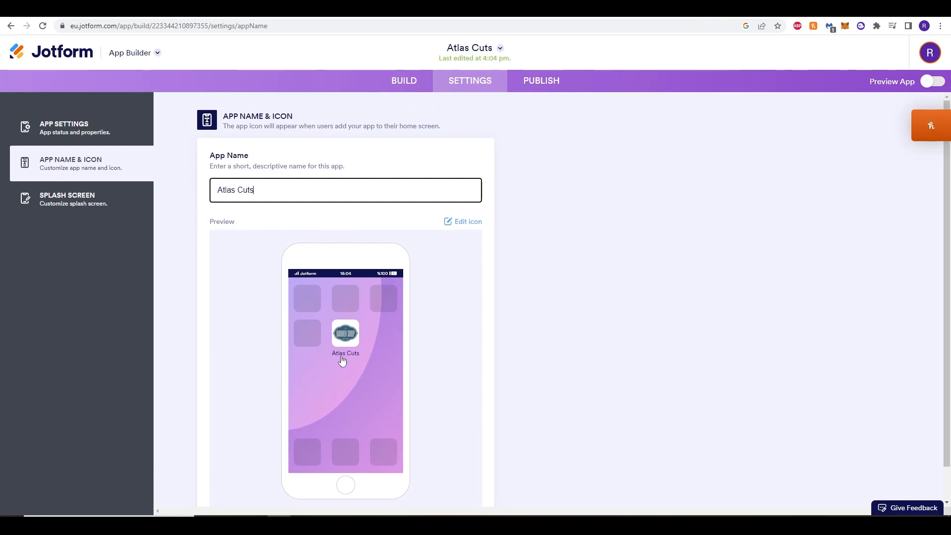
Replace the app's barber shop icon image with the globe image on a purple background.
scroll(221, 312, "down", 1)
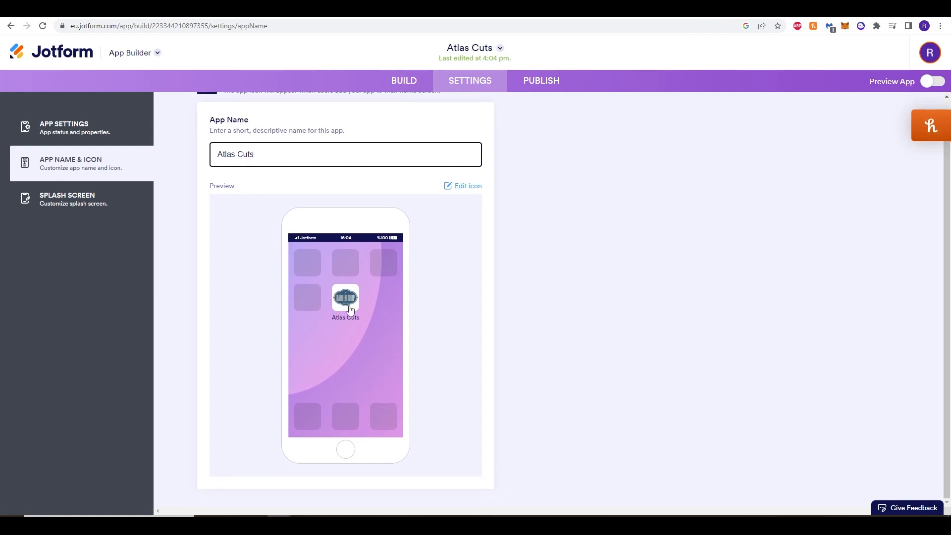
left_click(461, 188)
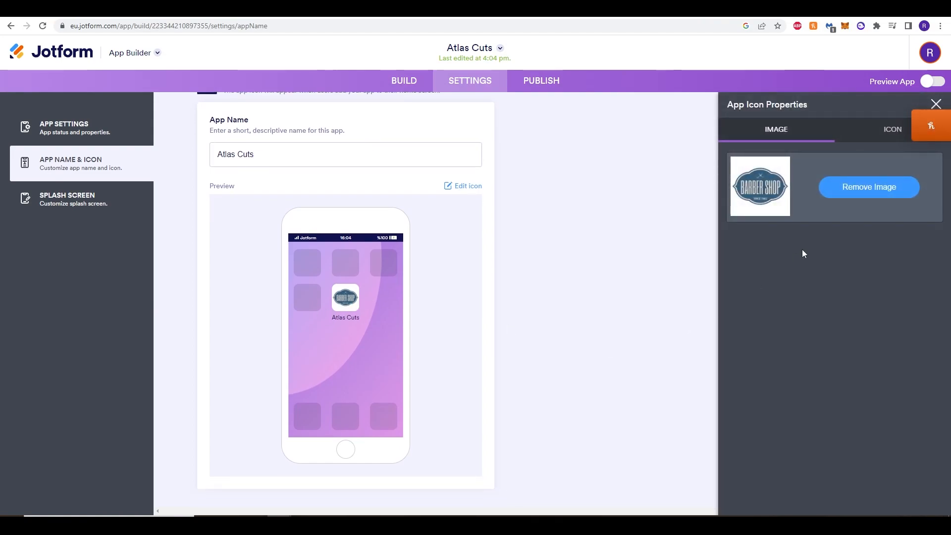
left_click(867, 193)
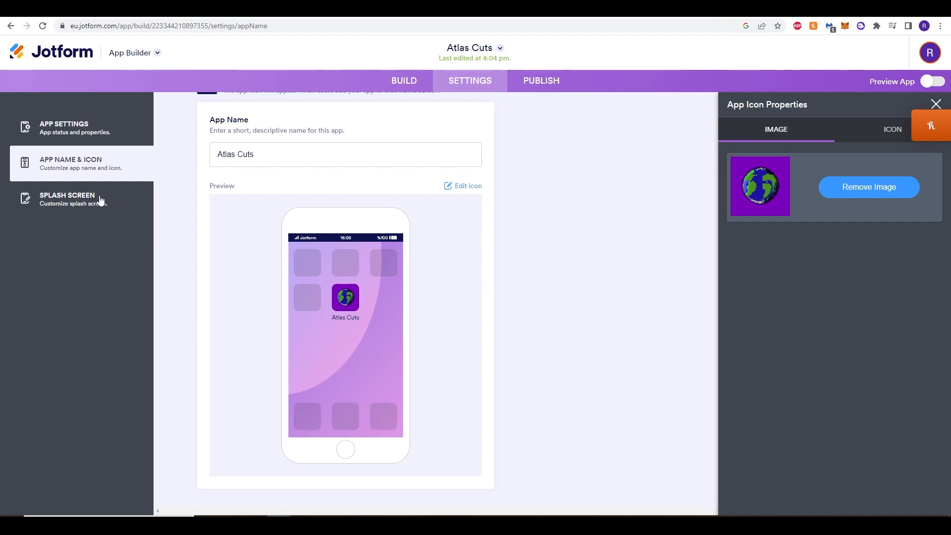
Change the splash screen's background color to purple #781f96.
left_click(106, 201)
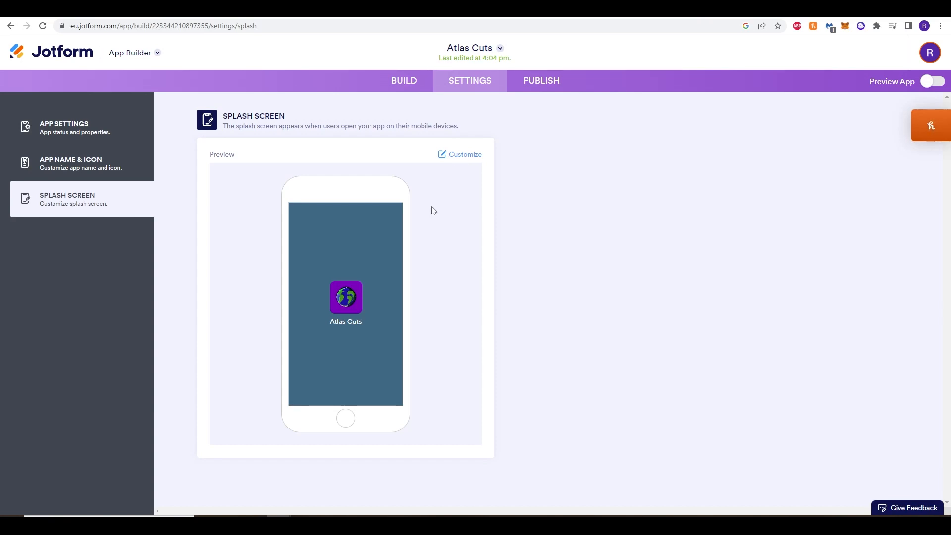
left_click(470, 156)
left_click(772, 149)
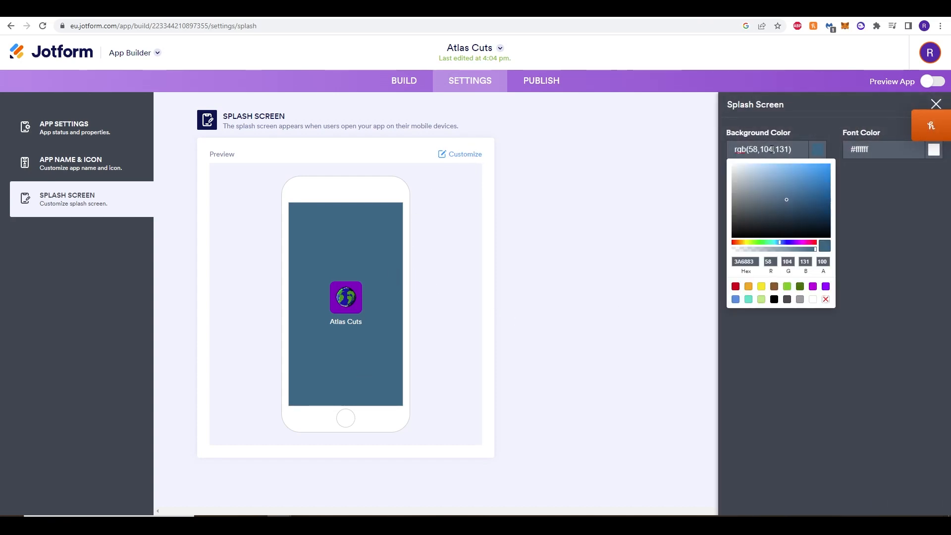
left_click(802, 242)
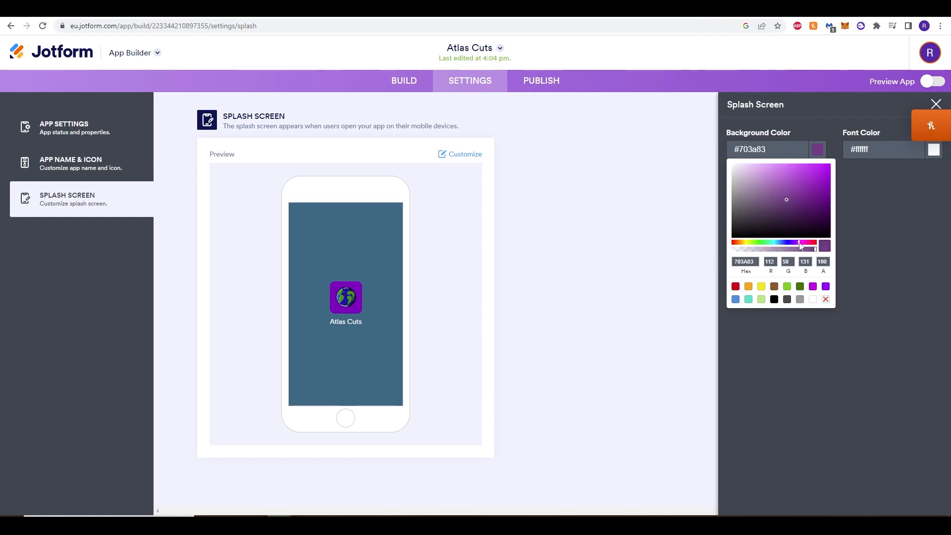
left_click(811, 168)
left_click_drag(808, 187, 810, 193)
left_click(801, 191)
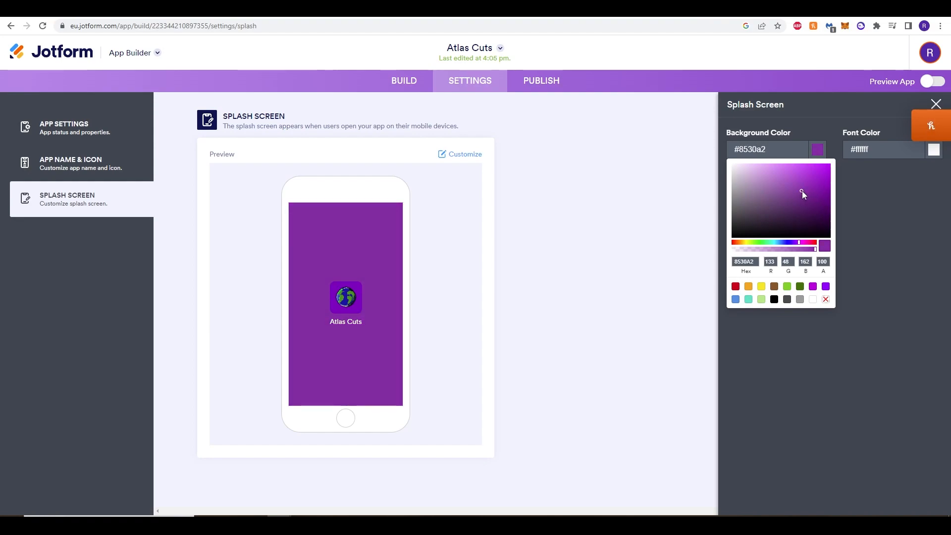
left_click(598, 282)
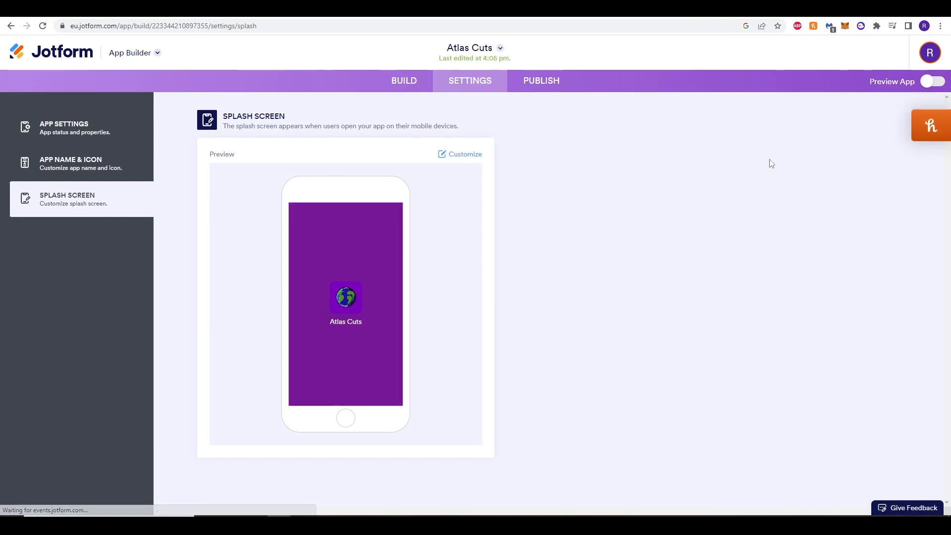
Try red #f20808 as the splash screen's font color, and set it to blue #001dc4 instead.
left_click(459, 155)
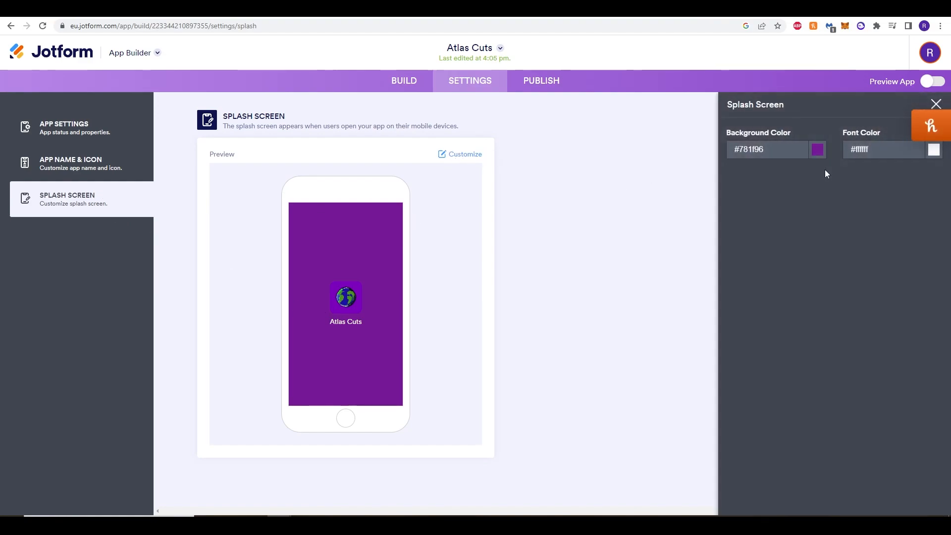
left_click(934, 149)
left_click(917, 172)
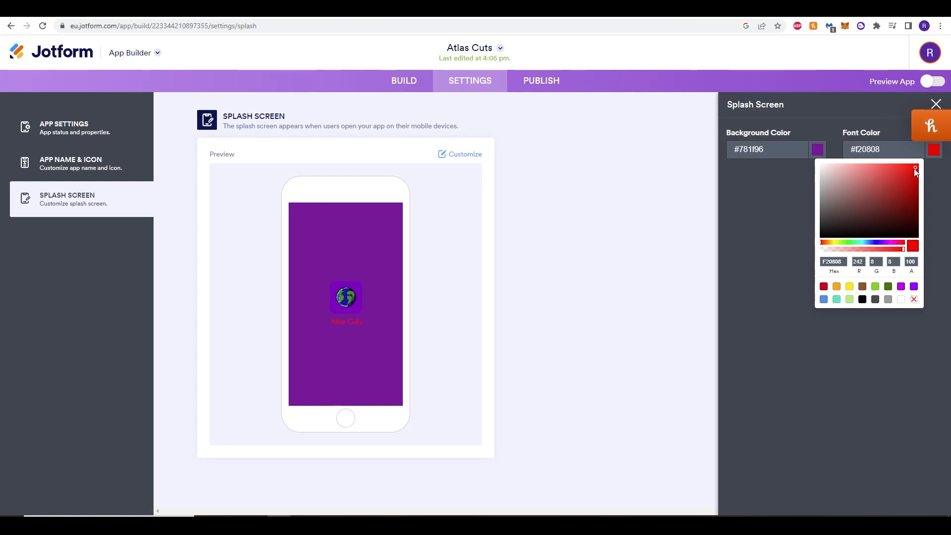
left_click(829, 172)
left_click(874, 244)
left_click_drag(916, 182, 928, 180)
left_click(933, 149)
double_click(790, 179)
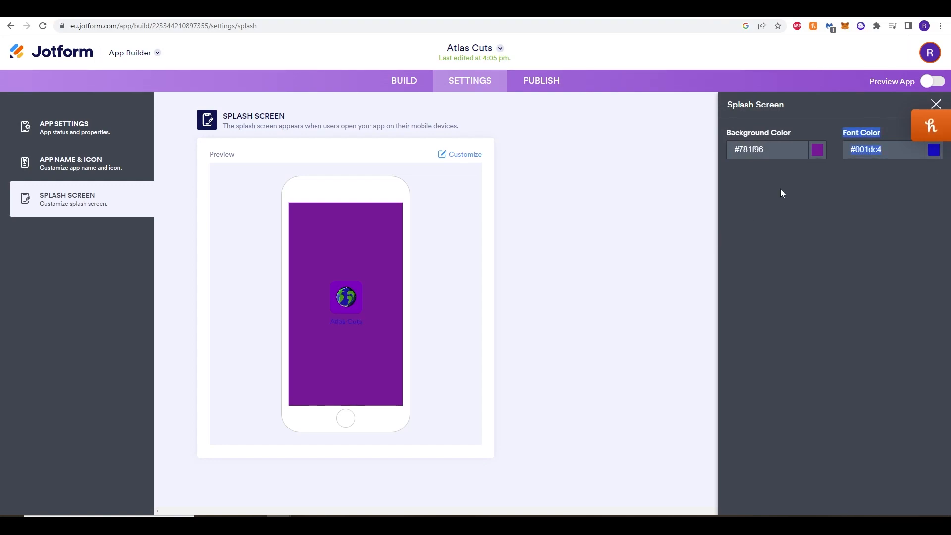
Generate a QR code for sharing the app from its publishing options.
left_click(544, 87)
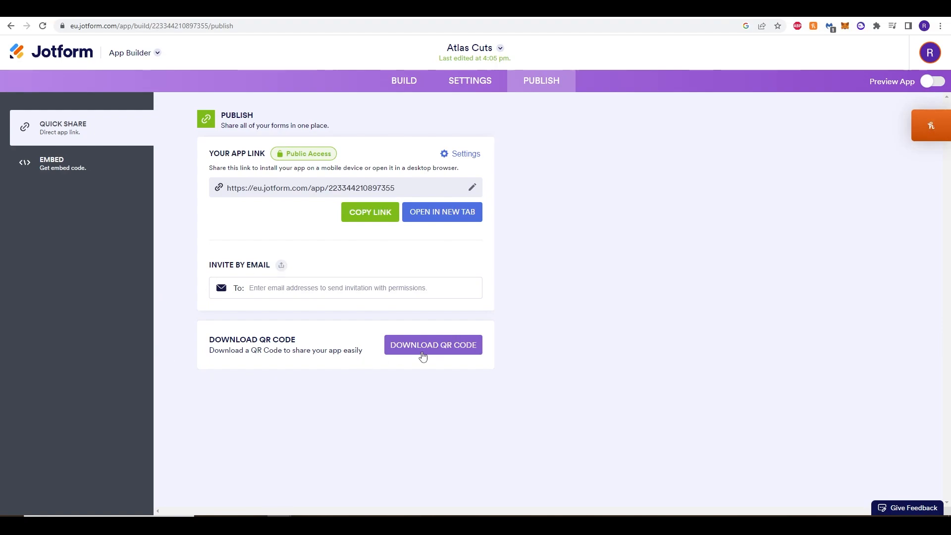
left_click_drag(239, 341, 272, 340)
left_click(271, 341)
left_click(431, 347)
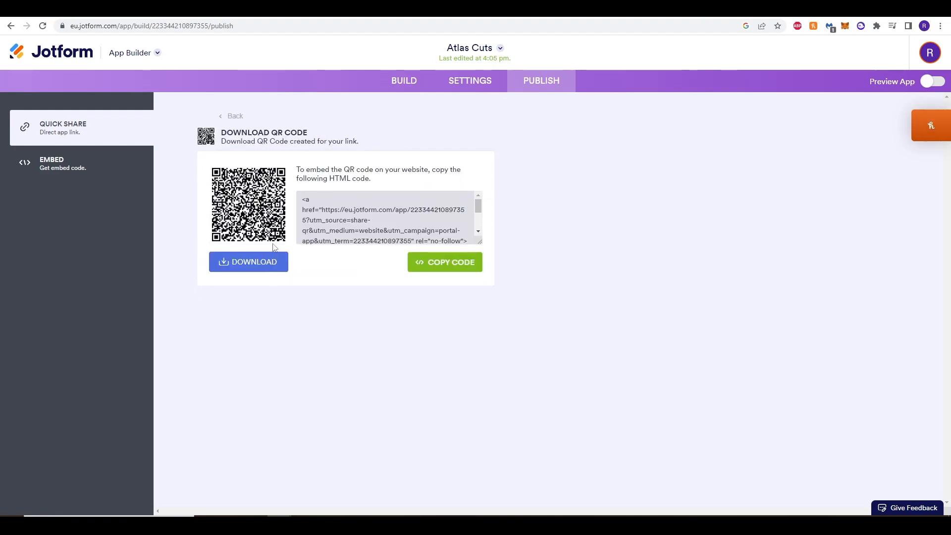
Examine the HTML code for embedding the app's QR code on a website.
mouse_move(478, 202)
left_mouse_down()
mouse_move(480, 218)
mouse_move(479, 202)
left_mouse_up()
scroll(363, 231, "down", 2)
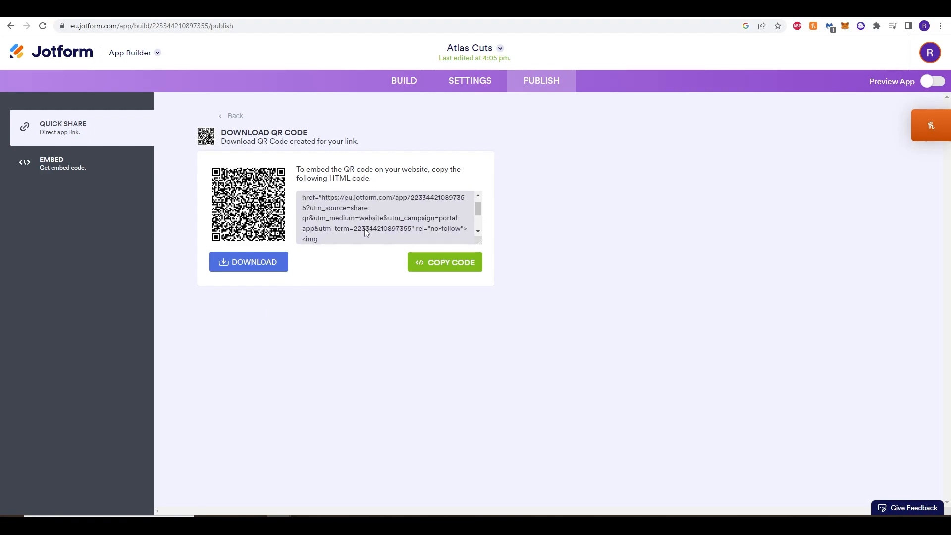
left_click_drag(480, 222, 481, 200)
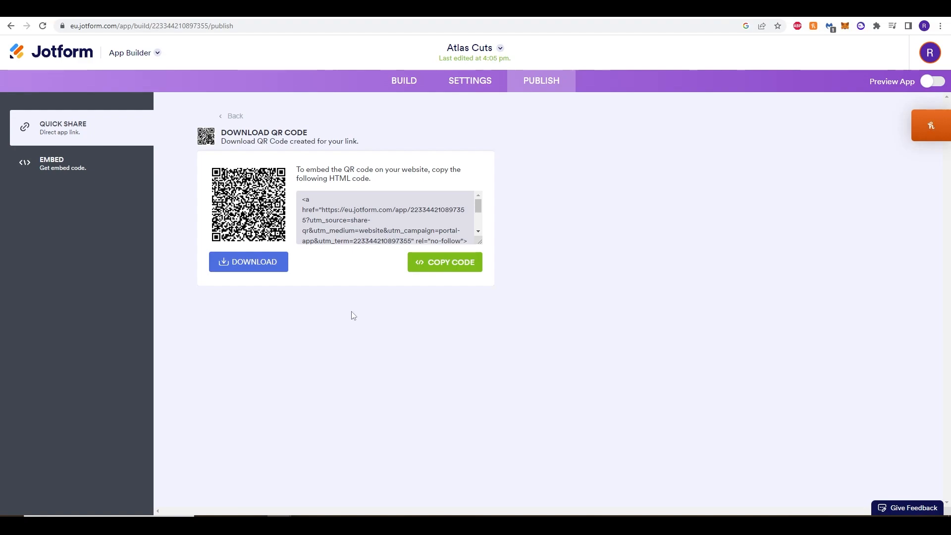
scroll(383, 225, "down", 3)
scroll(397, 218, "up", 3)
scroll(405, 209, "down", 3)
scroll(359, 231, "up", 3)
scroll(359, 232, "down", 3)
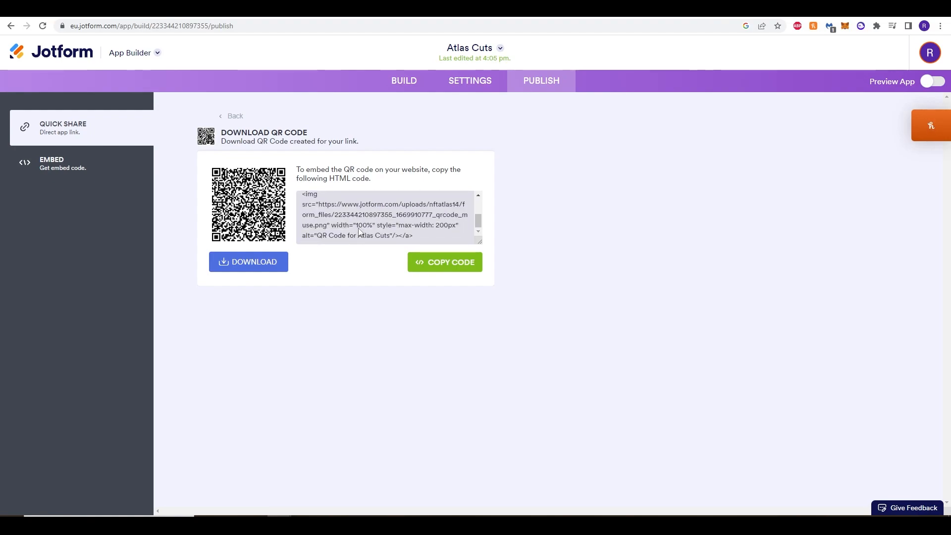
scroll(359, 232, "up", 3)
Return to the app's share link page, preview the app on a phone and review its header, appointment form, testimonials and social links.
left_click(130, 129)
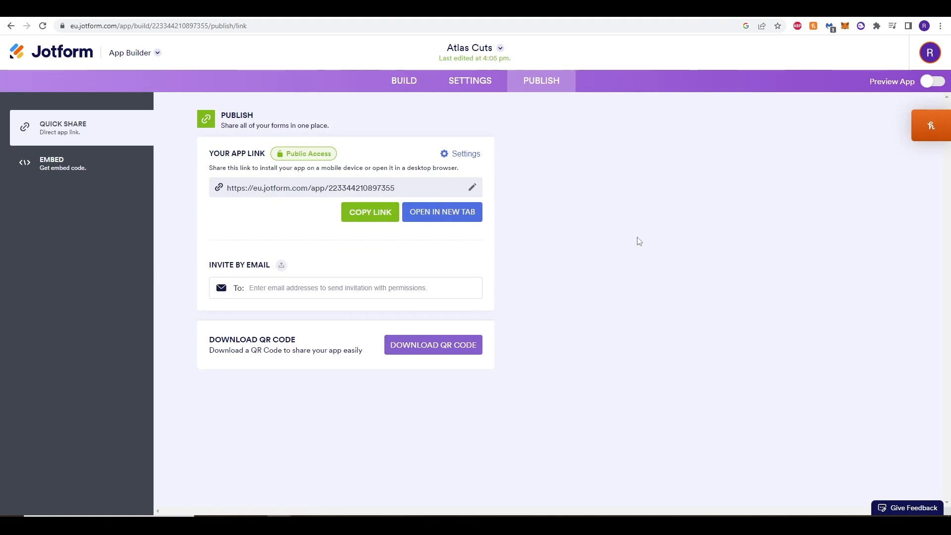
left_click(929, 86)
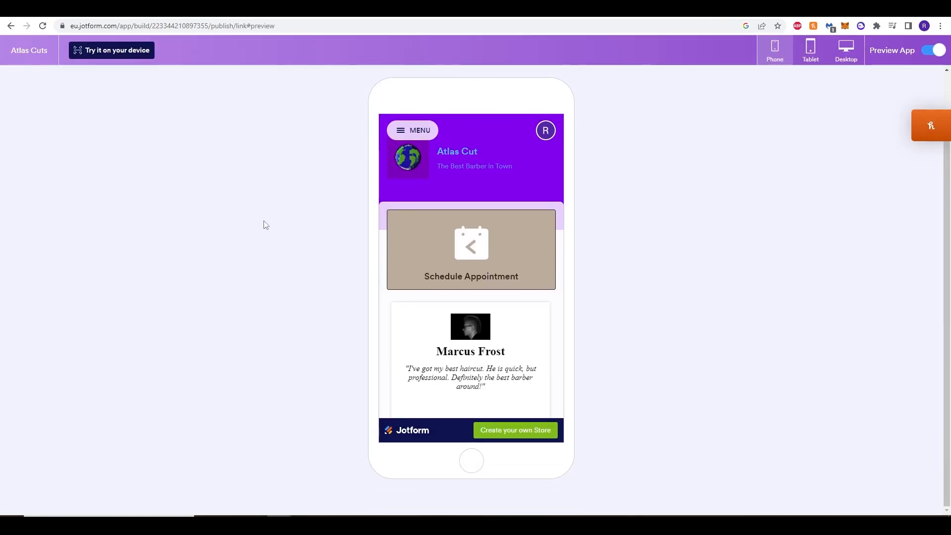
scroll(532, 301, "down", 3)
scroll(532, 302, "up", 3)
scroll(560, 287, "down", 2)
scroll(559, 288, "up", 2)
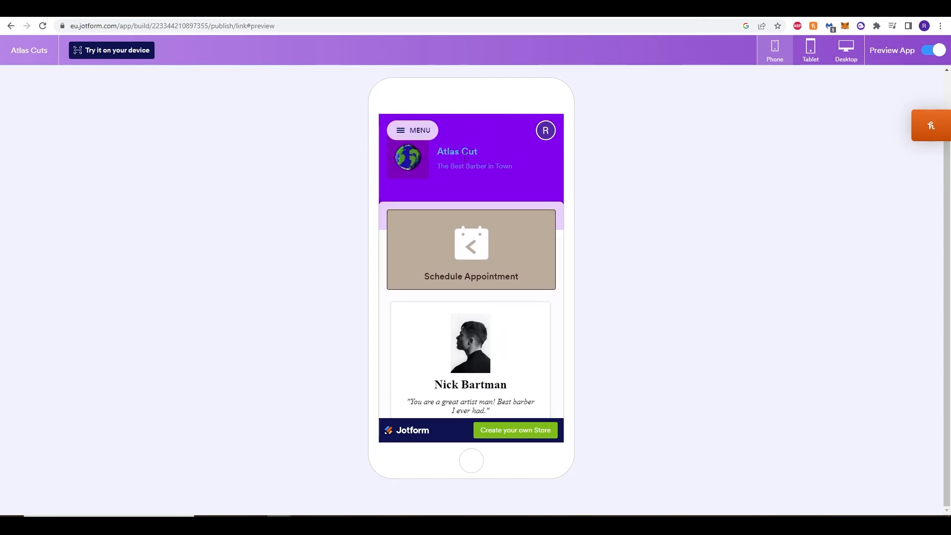
scroll(514, 299, "down", 3)
scroll(461, 248, "down", 1)
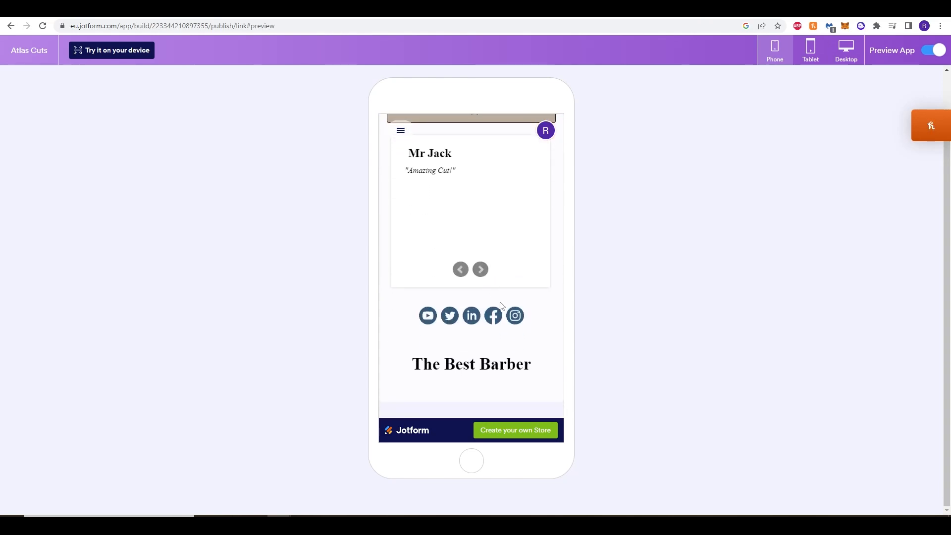
Open the Schedule Appointment form in the phone preview, examine its questions through to the signature field, and return to the app's home page.
scroll(516, 351, "up", 2)
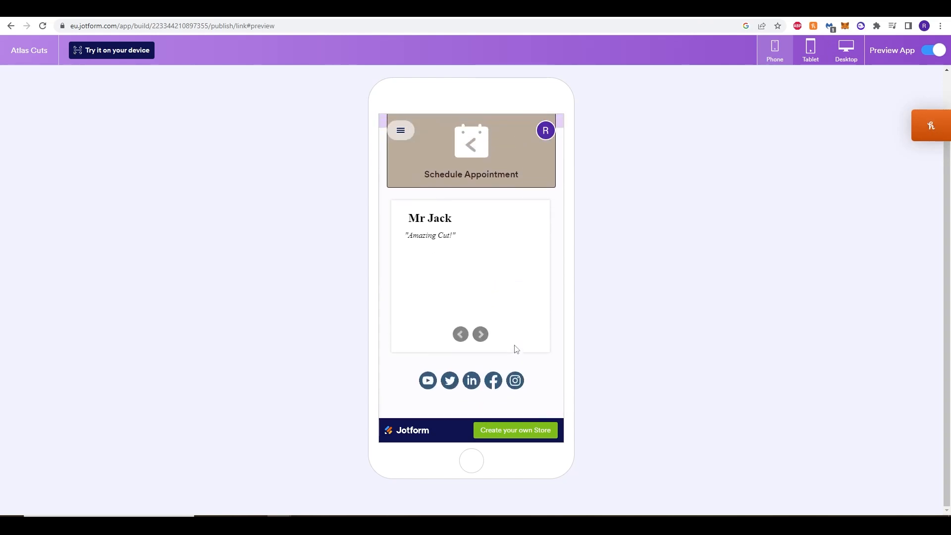
scroll(475, 287, "down", 2)
scroll(477, 283, "up", 1)
scroll(477, 284, "up", 4)
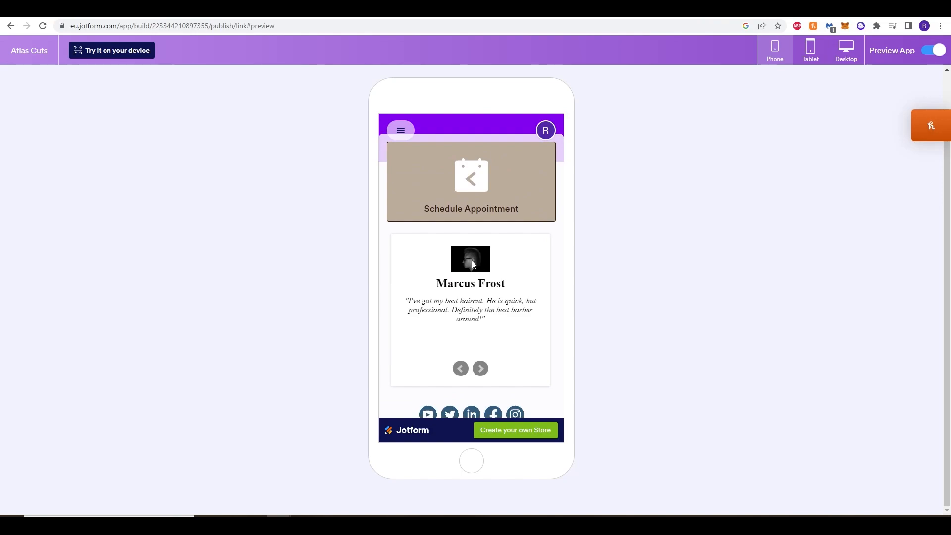
left_click(473, 252)
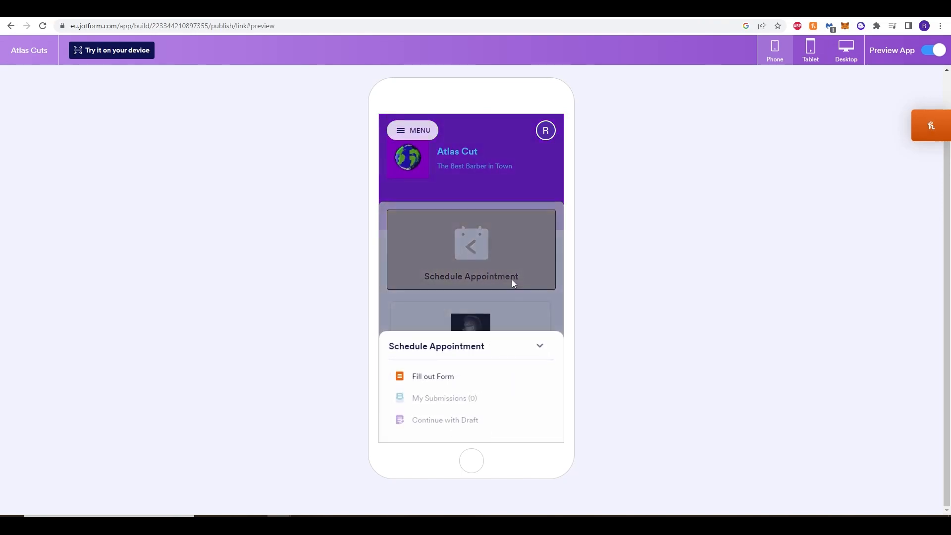
left_click(443, 379)
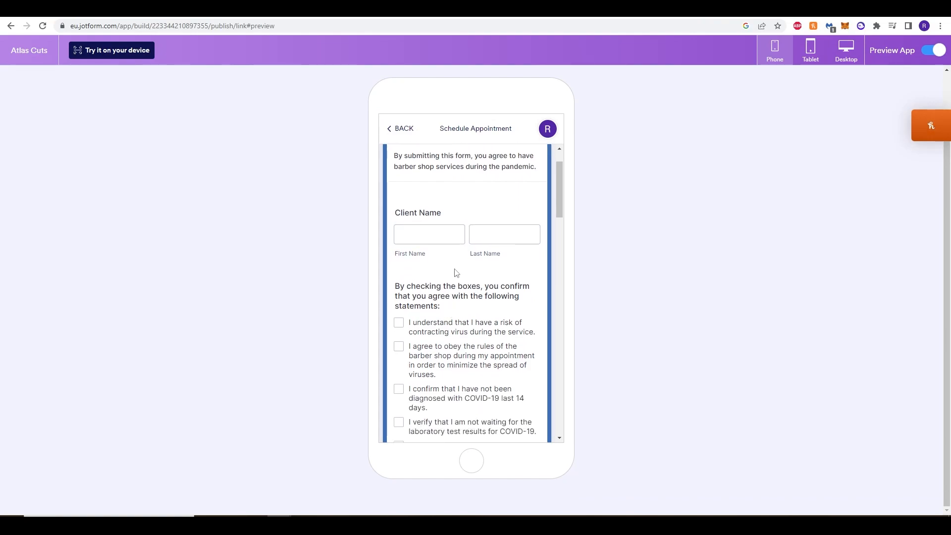
scroll(453, 270, "down", 3)
scroll(466, 326, "down", 15)
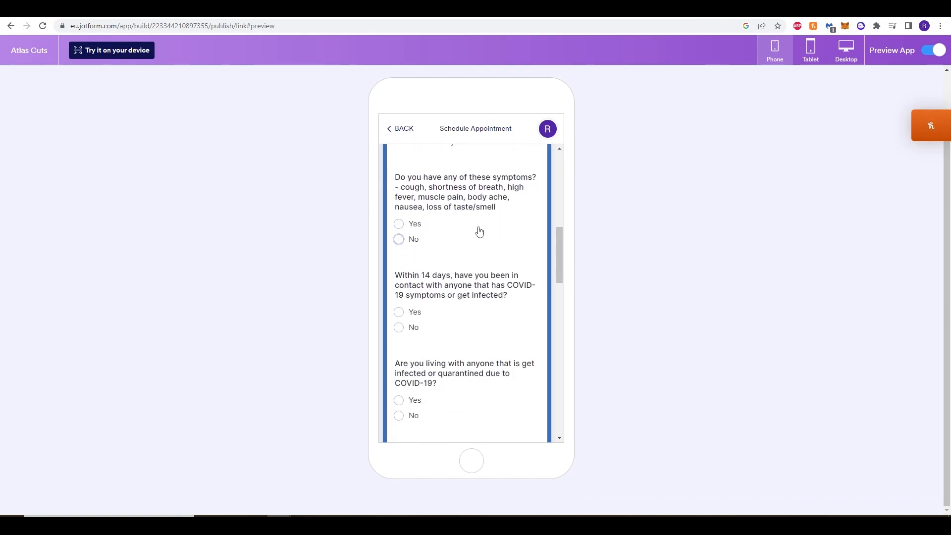
scroll(468, 359, "down", 5)
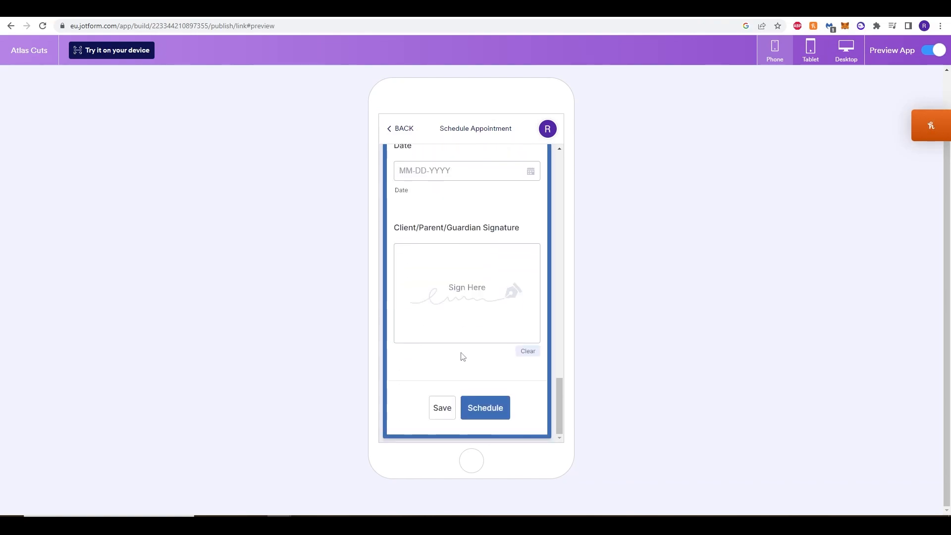
scroll(495, 307, "up", 12)
scroll(419, 172, "up", 1)
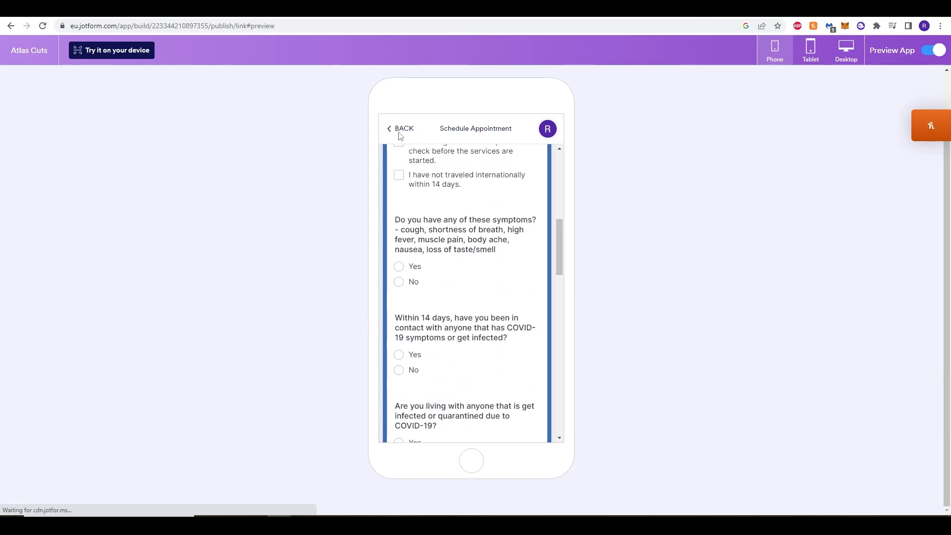
left_click(399, 130)
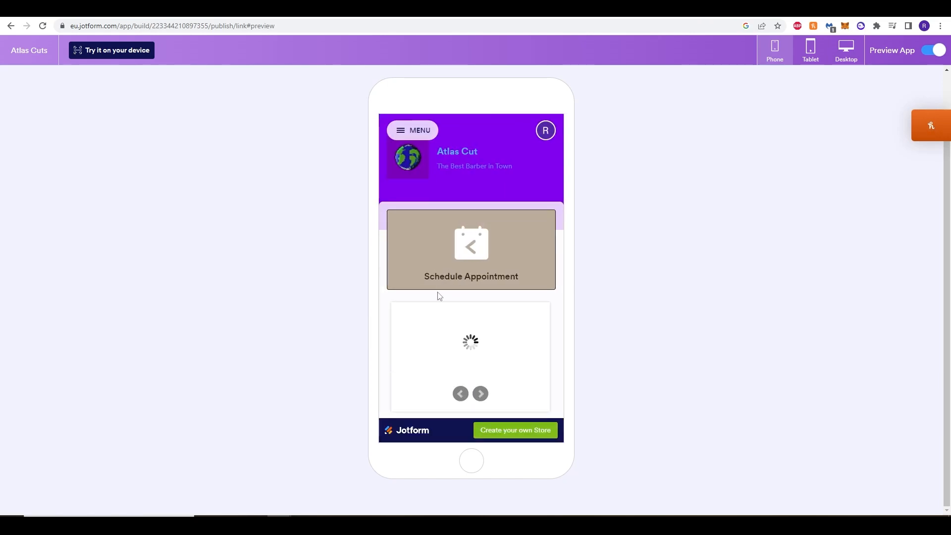
Preview the app's home page on a phone in landscape orientation.
scroll(438, 296, "up", 2)
left_click(481, 100)
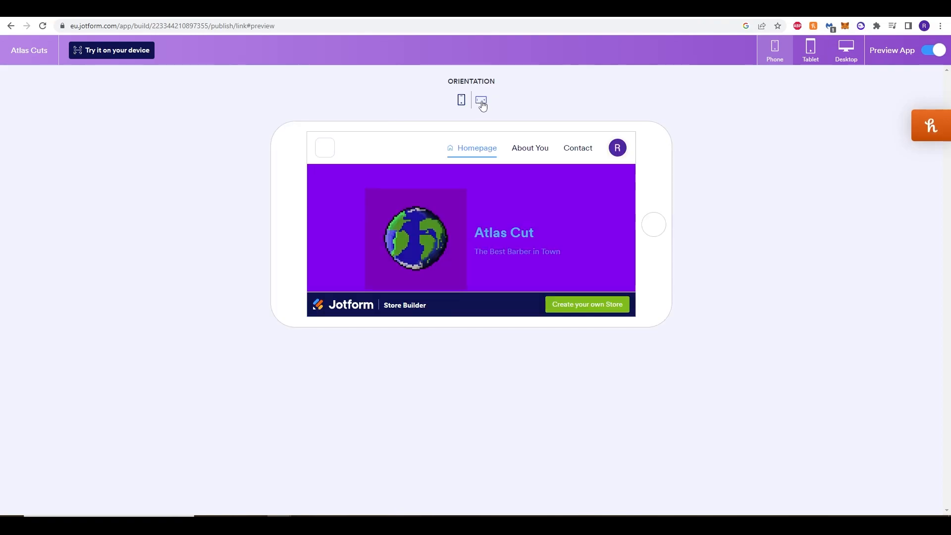
scroll(529, 265, "down", 2)
Preview the app on a tablet and review its header, appointment form, testimonials and social links.
left_click(808, 56)
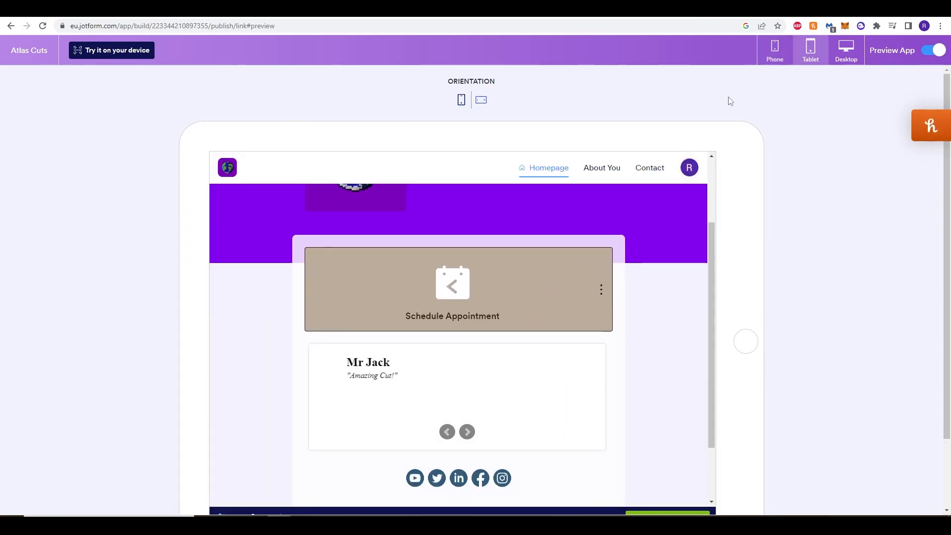
scroll(770, 312, "up", 1)
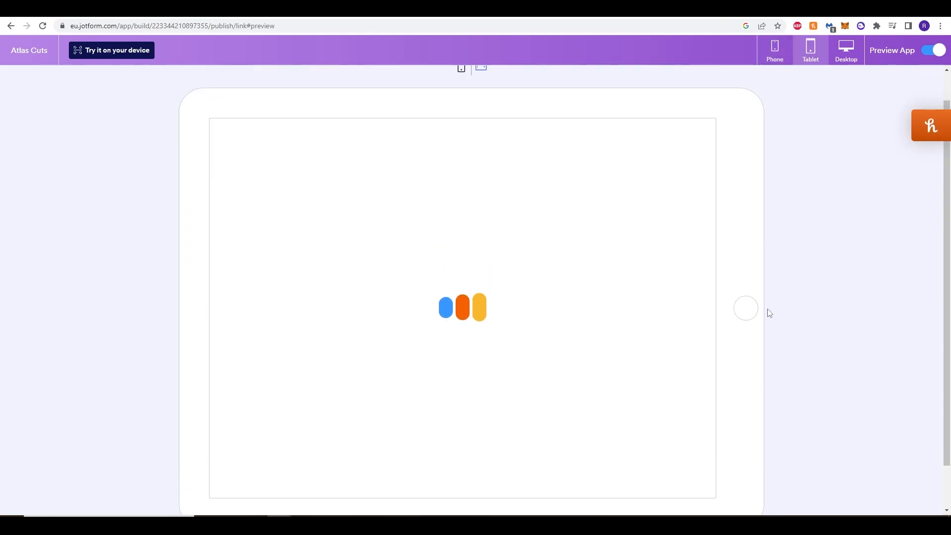
scroll(132, 272, "down", 1)
scroll(138, 273, "up", 2)
scroll(140, 263, "down", 1)
scroll(140, 263, "up", 1)
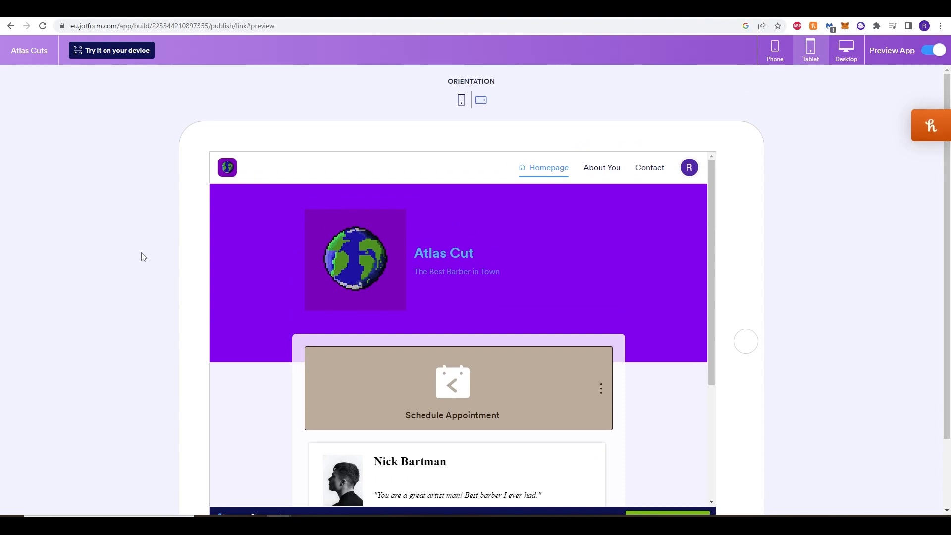
scroll(143, 256, "down", 2)
scroll(125, 274, "up", 2)
scroll(139, 282, "down", 2)
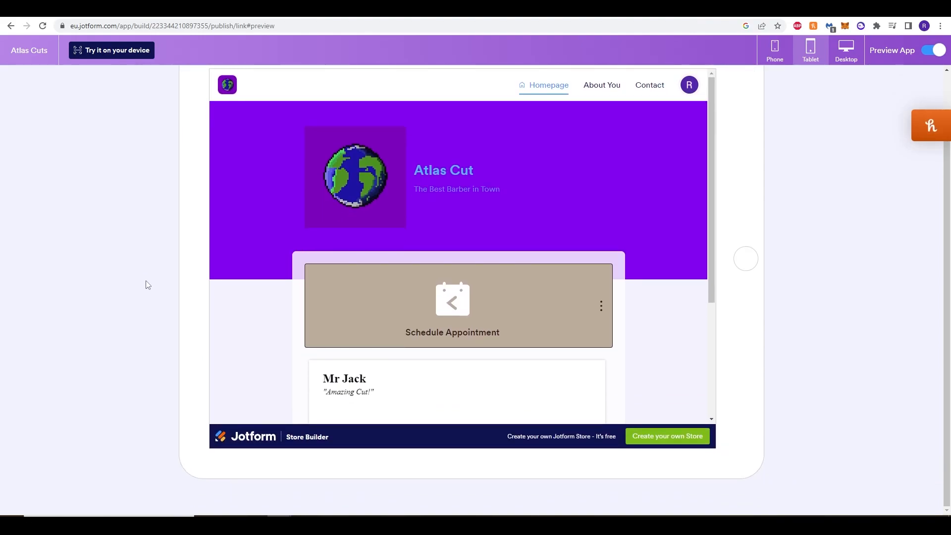
scroll(134, 272, "up", 2)
scroll(133, 271, "down", 2)
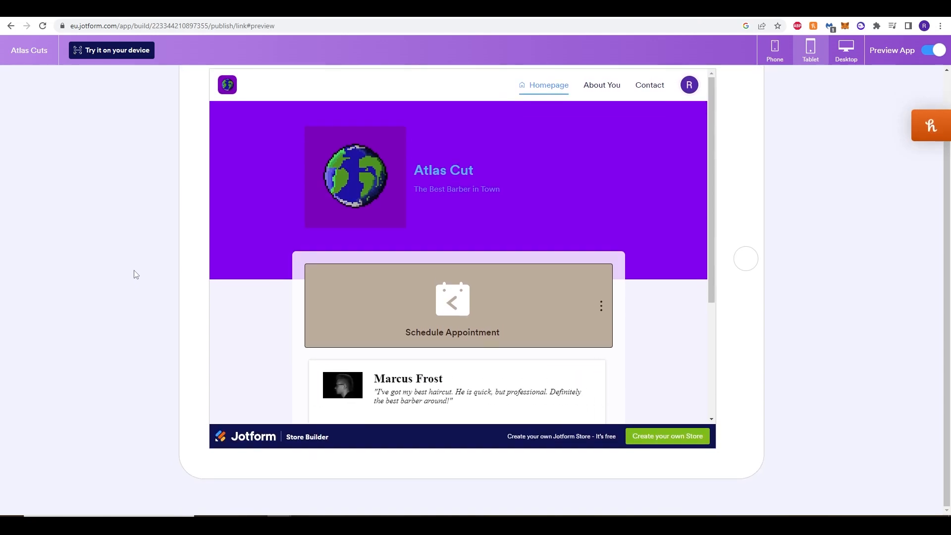
scroll(136, 274, "up", 2)
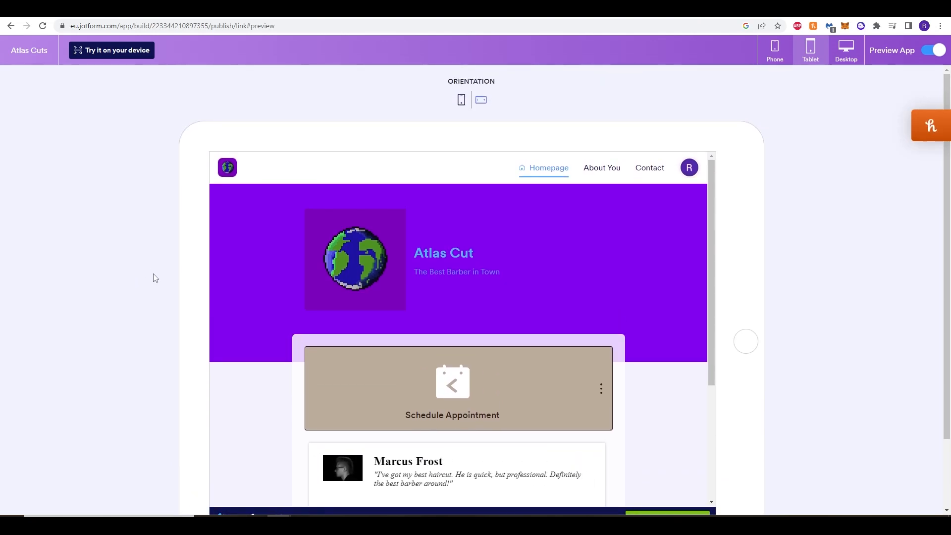
scroll(162, 263, "down", 2)
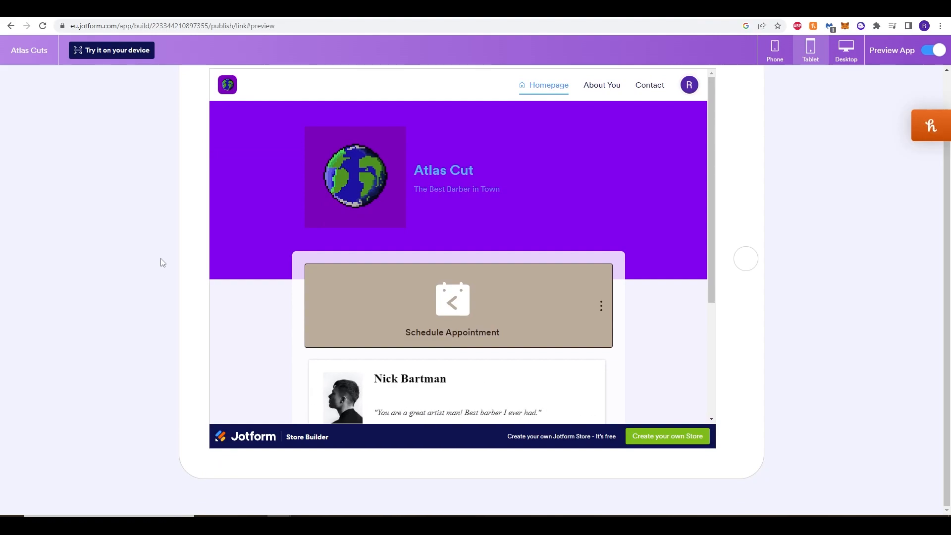
scroll(598, 310, "up", 2)
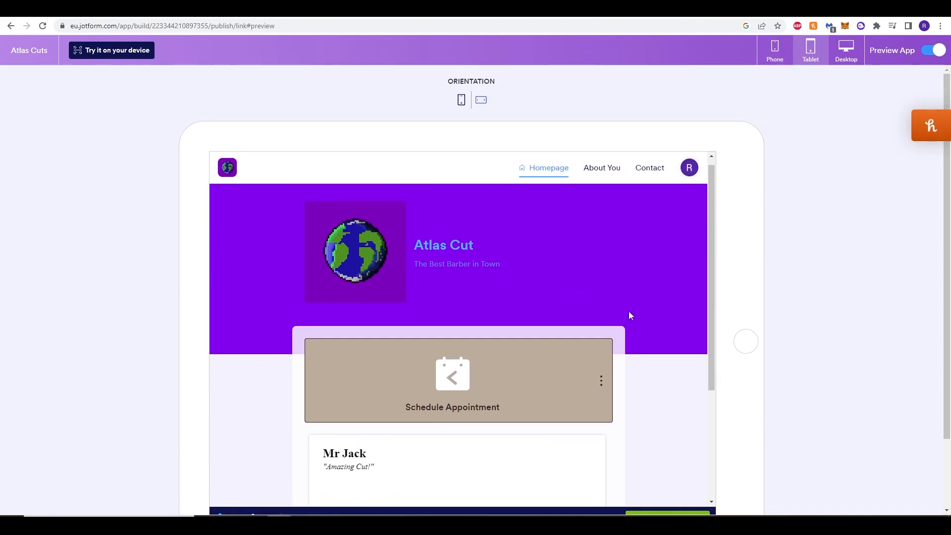
scroll(624, 317, "down", 5)
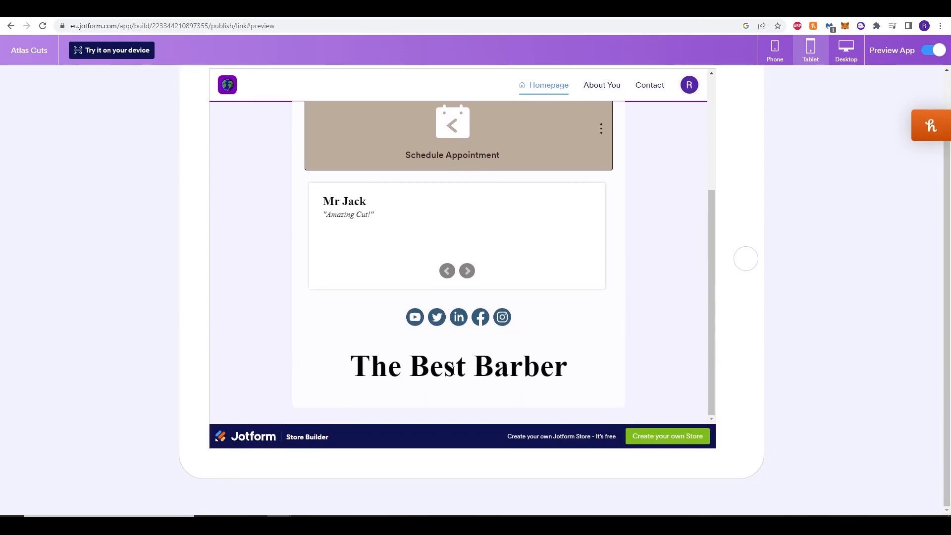
scroll(457, 361, "up", 4)
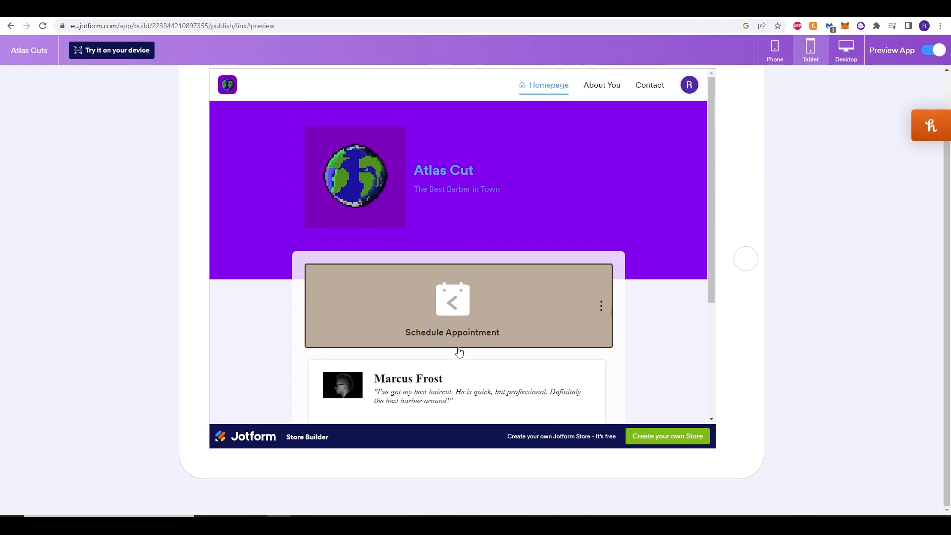
scroll(511, 329, "down", 2)
scroll(826, 306, "up", 1)
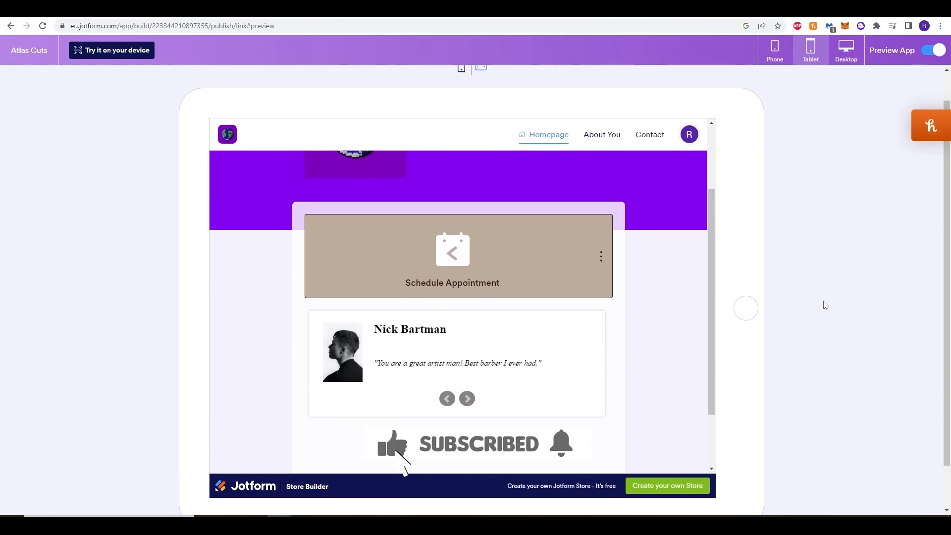
scroll(825, 305, "up", 1)
scroll(222, 285, "up", 2)
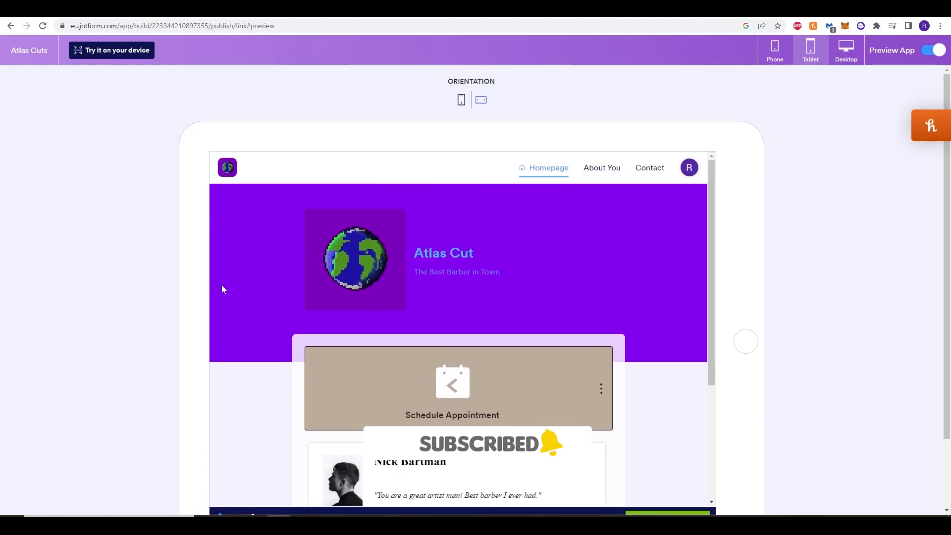
scroll(244, 298, "down", 4)
scroll(119, 304, "down", 1)
scroll(119, 304, "up", 1)
scroll(441, 362, "up", 3)
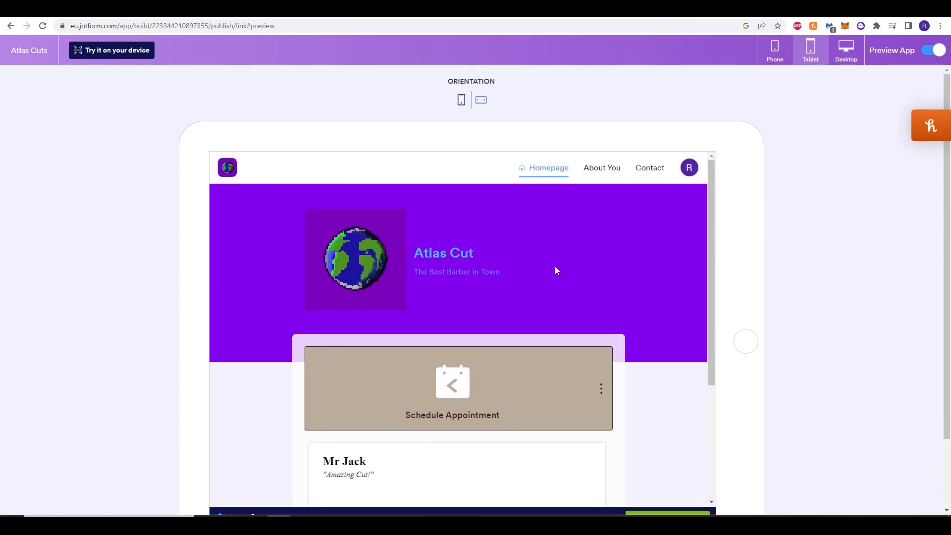
left_click_drag(709, 185, 694, 220)
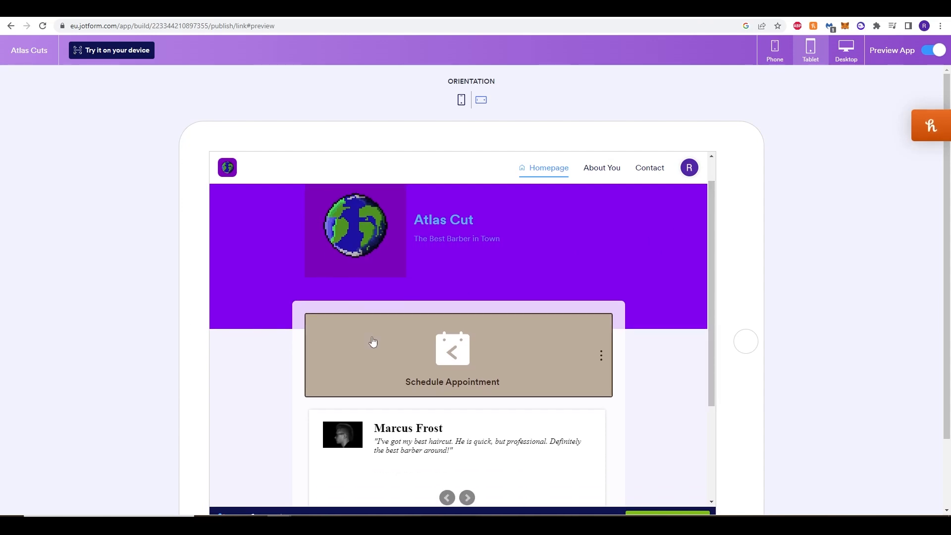
scroll(291, 338, "down", 3)
scroll(291, 337, "up", 5)
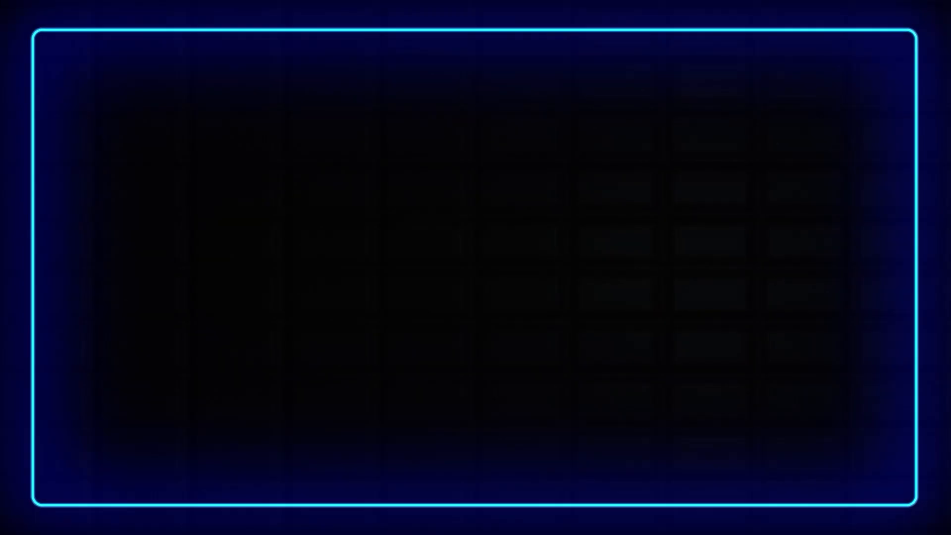